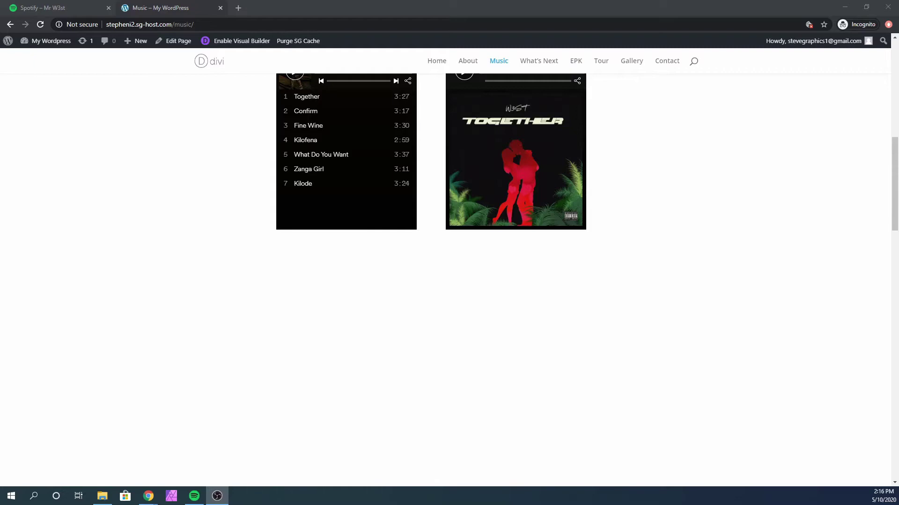
- Examine the Spotify players embedded below the latest releases on the Music page
scroll(319, 339, "up", 5)
scroll(435, 269, "down", 2)
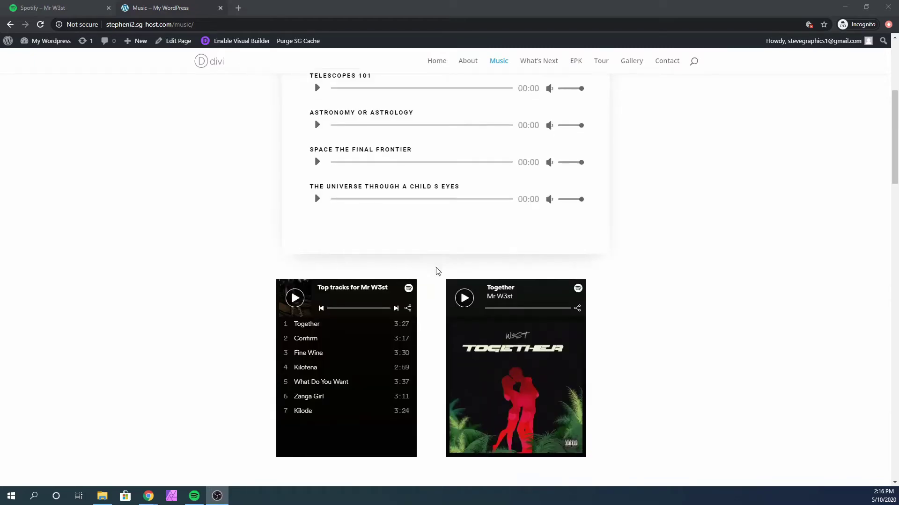
scroll(436, 292, "down", 2)
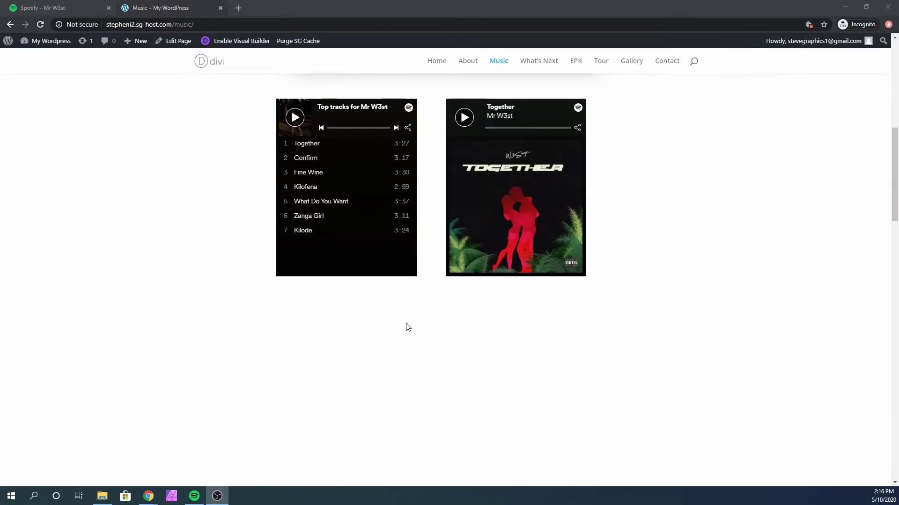
scroll(388, 310, "up", 1)
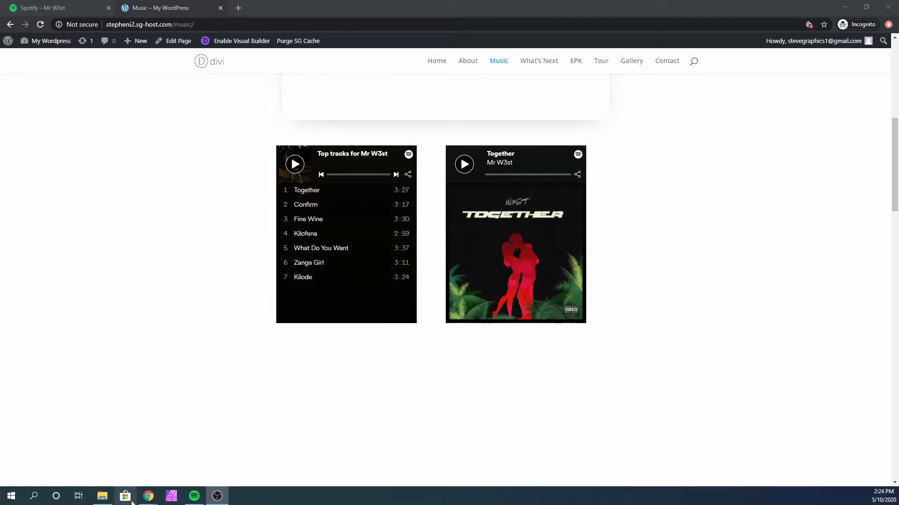
- Switch to the Spotify desktop app and look through the sharing options for the artist Mr W3st
left_click(194, 496)
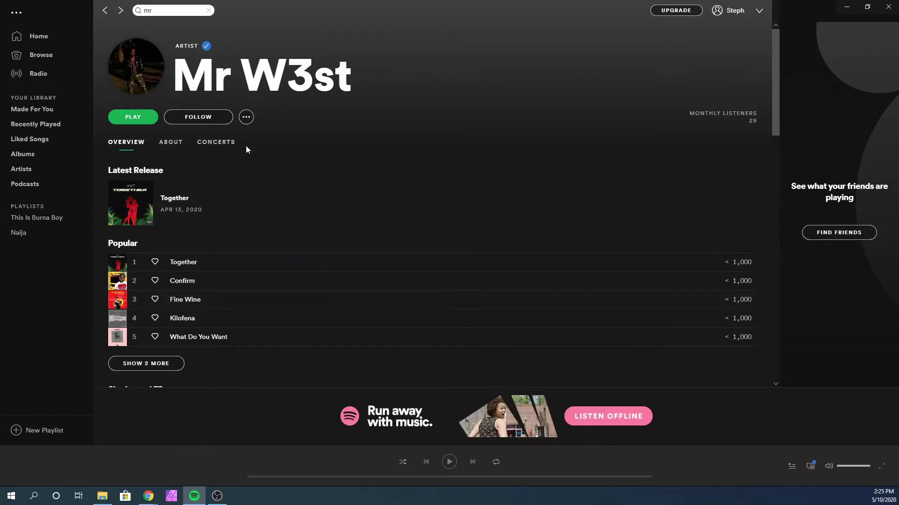
left_click(246, 117)
mouse_move(303, 190)
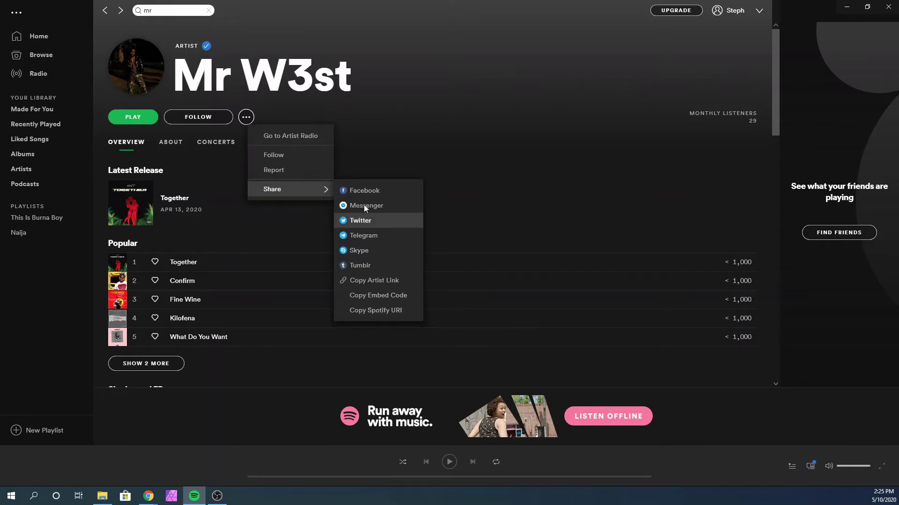
left_click(462, 230)
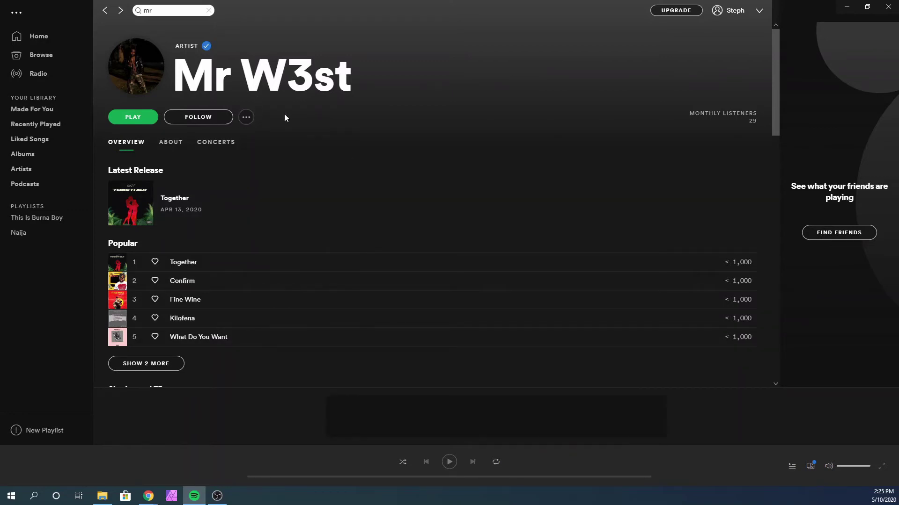
left_click(246, 116)
mouse_move(296, 192)
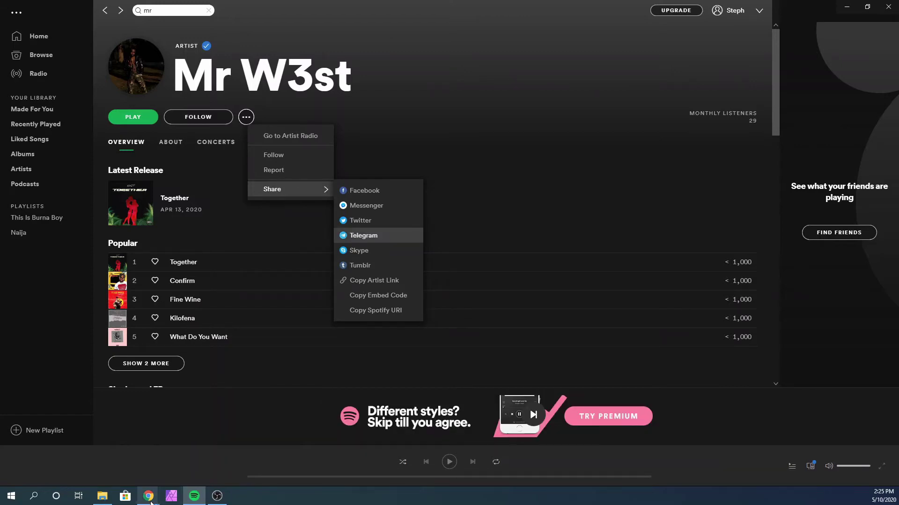
- Switch to the Spotify web player in the browser and check which options it offers for the artist
left_click(195, 491)
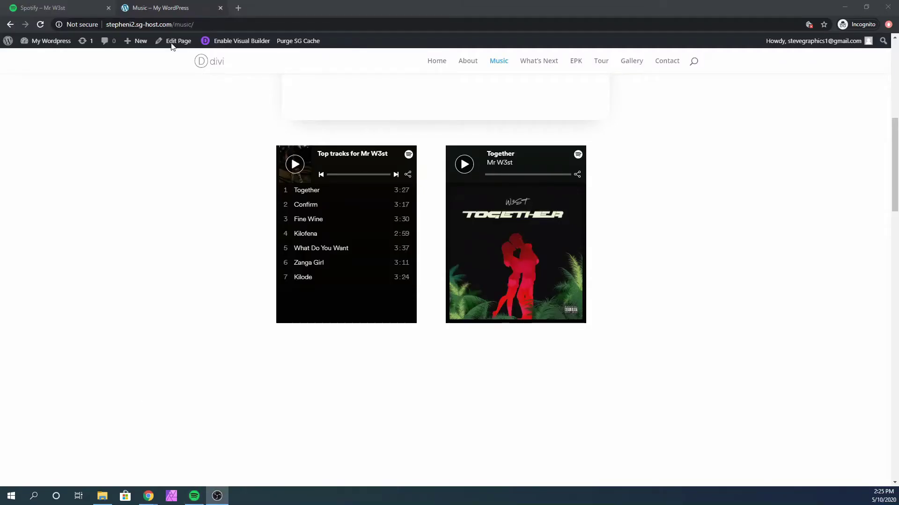
left_click(86, 10)
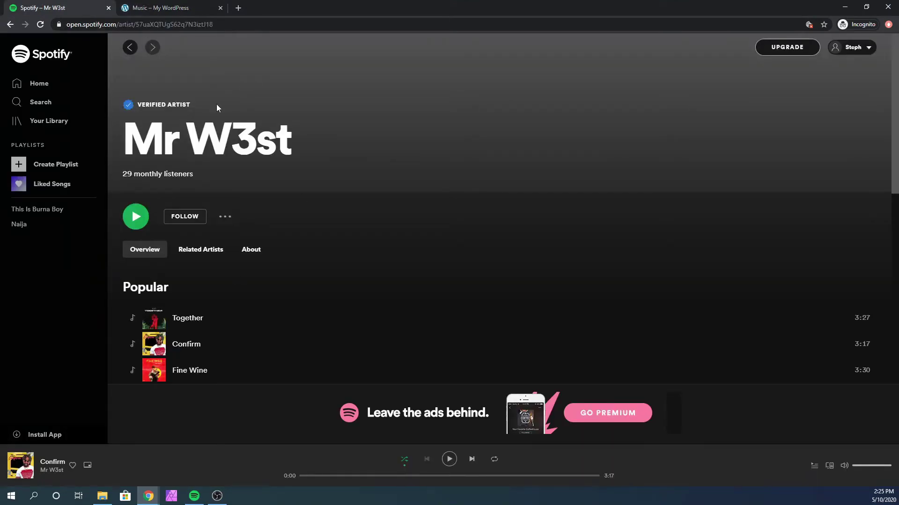
left_click(225, 217)
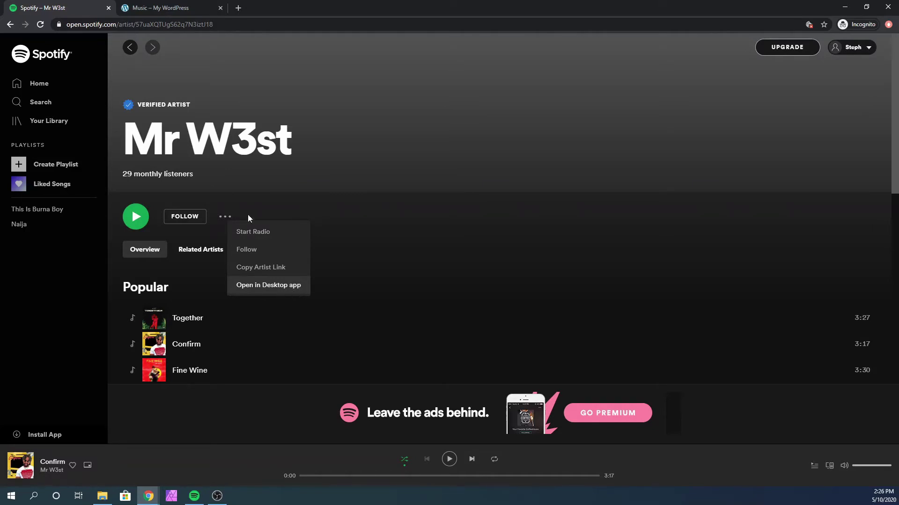
- Return to the Spotify desktop app and copy the embed code for the artist Mr W3st
left_click(195, 496)
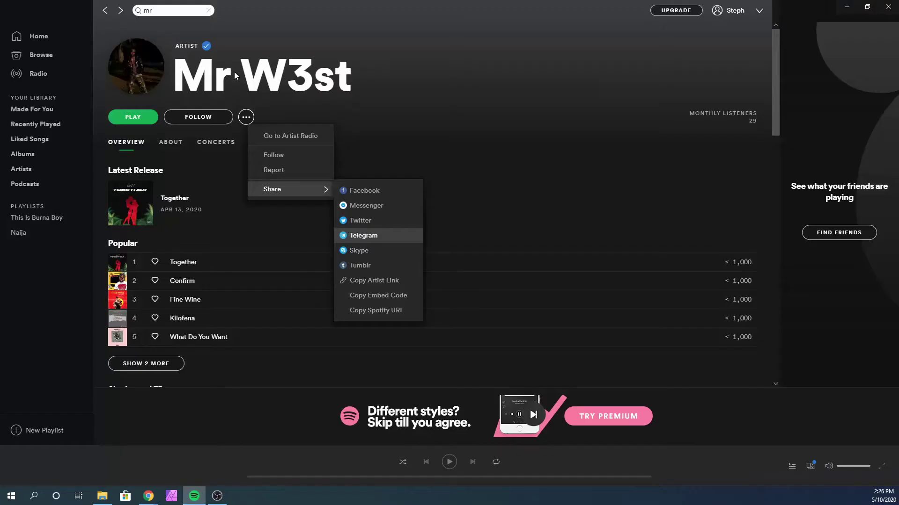
left_click(476, 147)
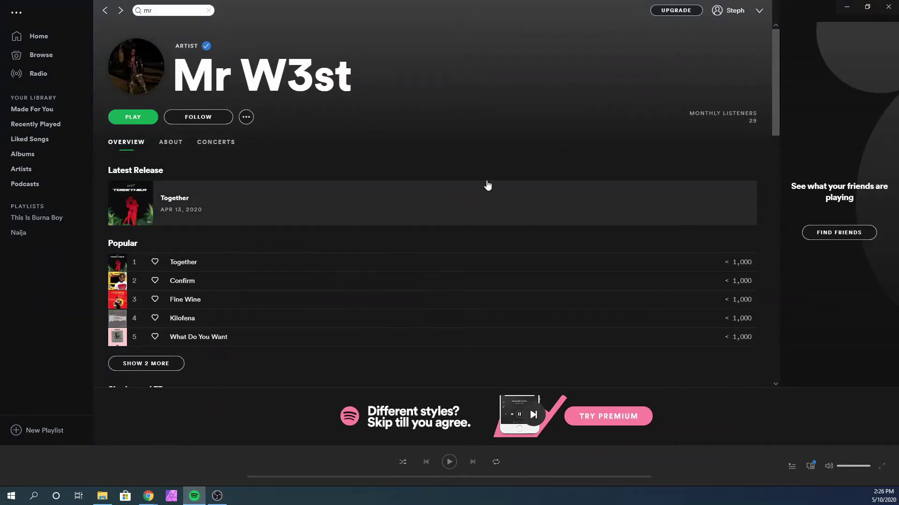
left_click(246, 118)
mouse_move(311, 196)
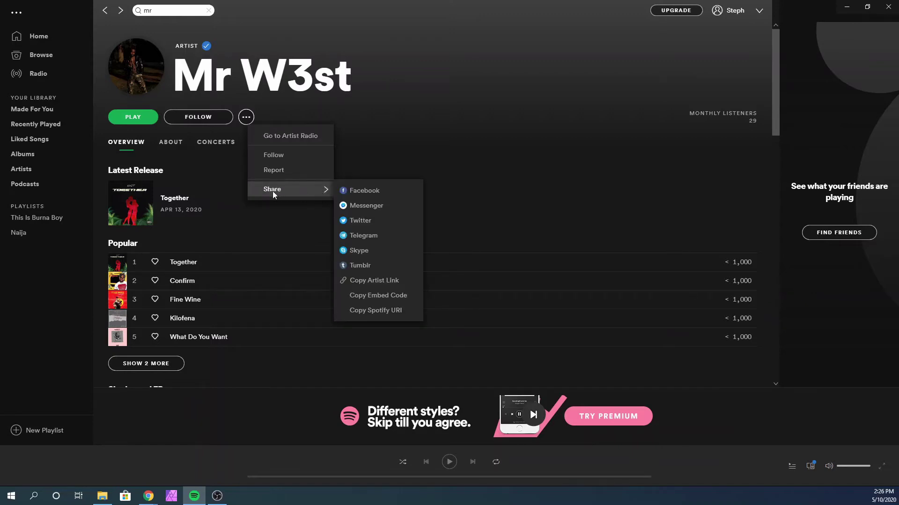
left_click(392, 296)
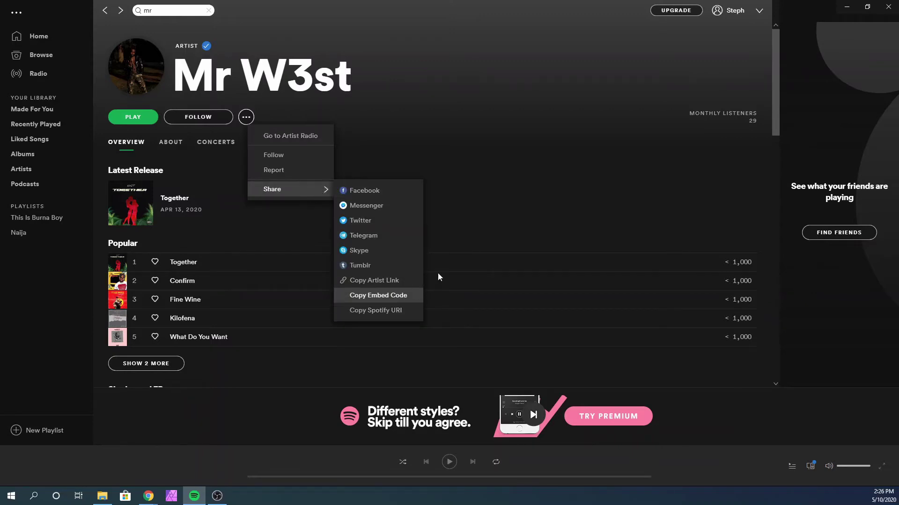
- Switch to the WordPress Music page in the browser and enable the Divi Visual Builder on it
left_click(196, 500)
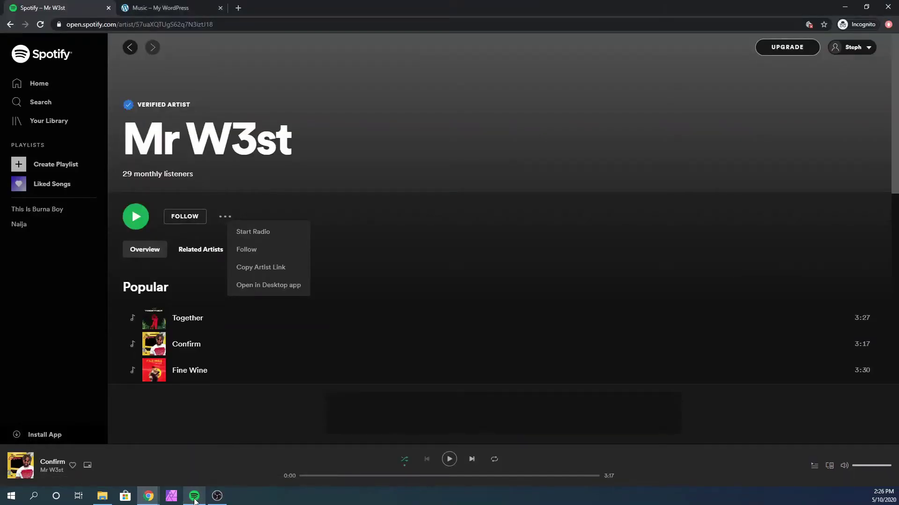
left_click(196, 10)
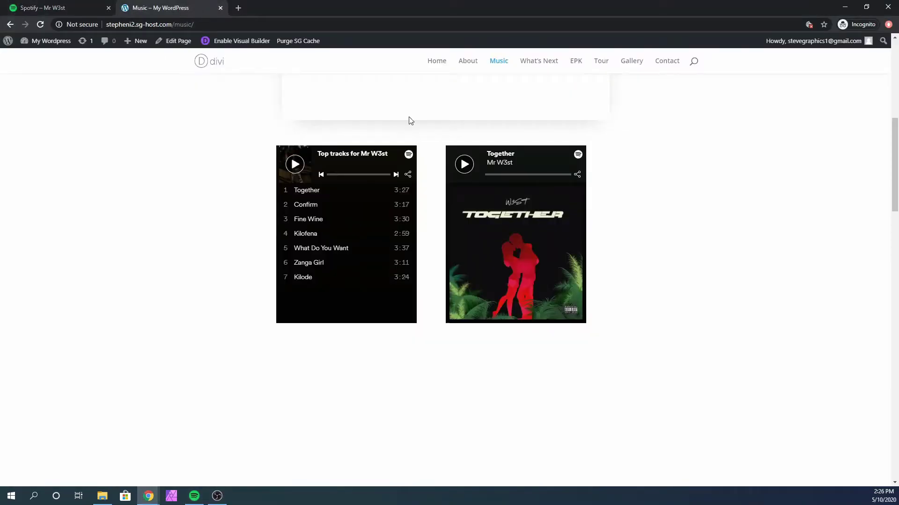
scroll(463, 175, "up", 6)
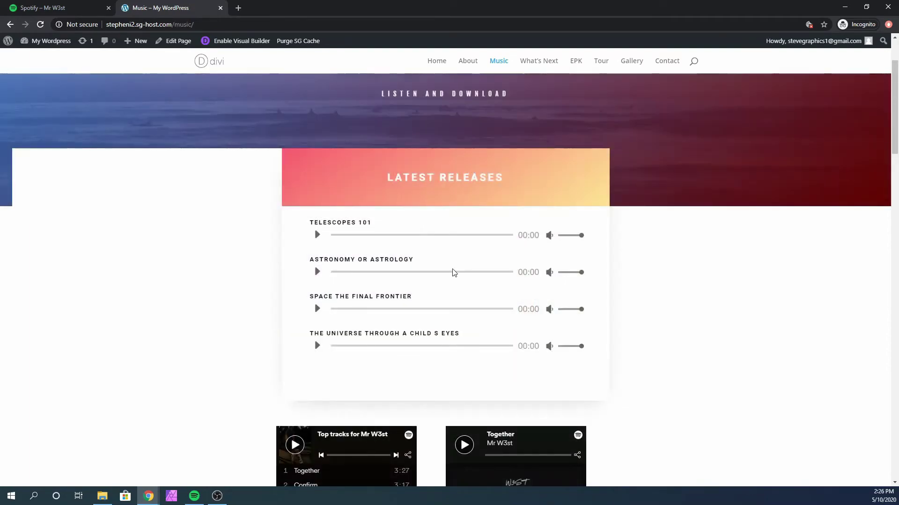
scroll(445, 287, "down", 2)
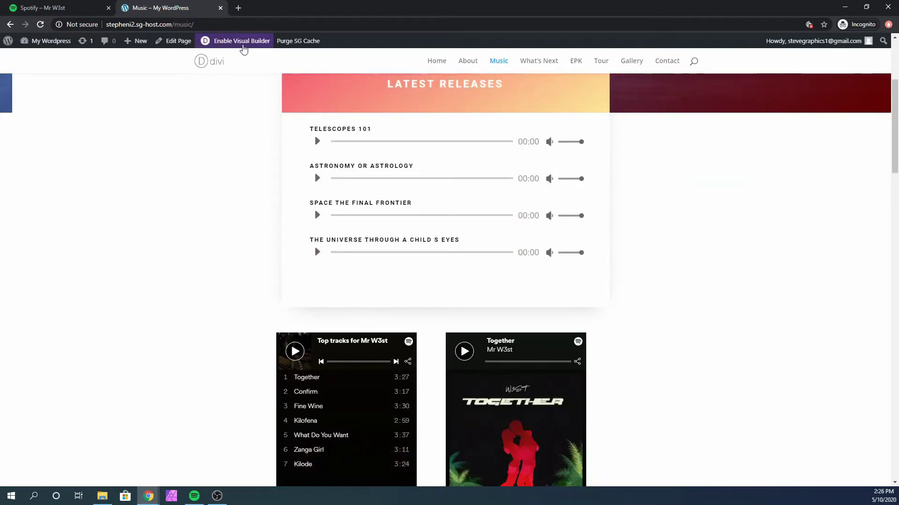
left_click(244, 44)
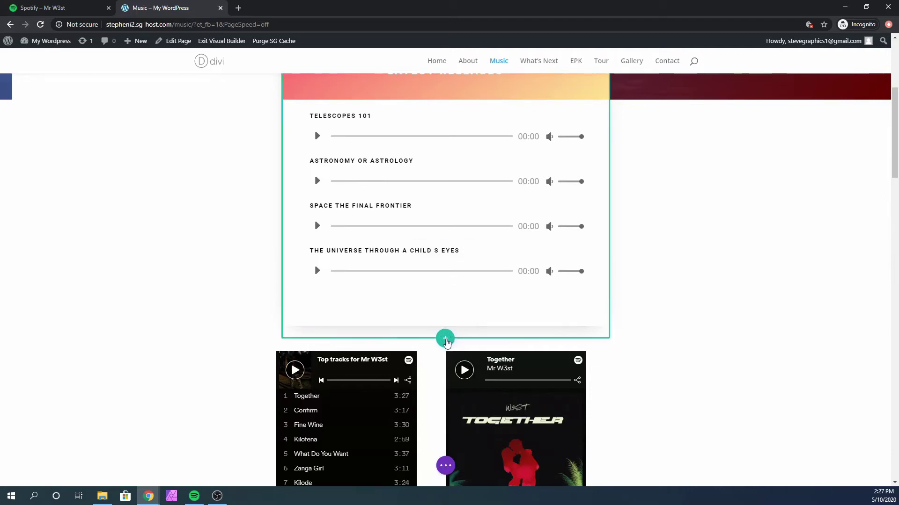
- Insert a row with two equal columns below the latest releases and add a Code module to its first column
left_click(445, 340)
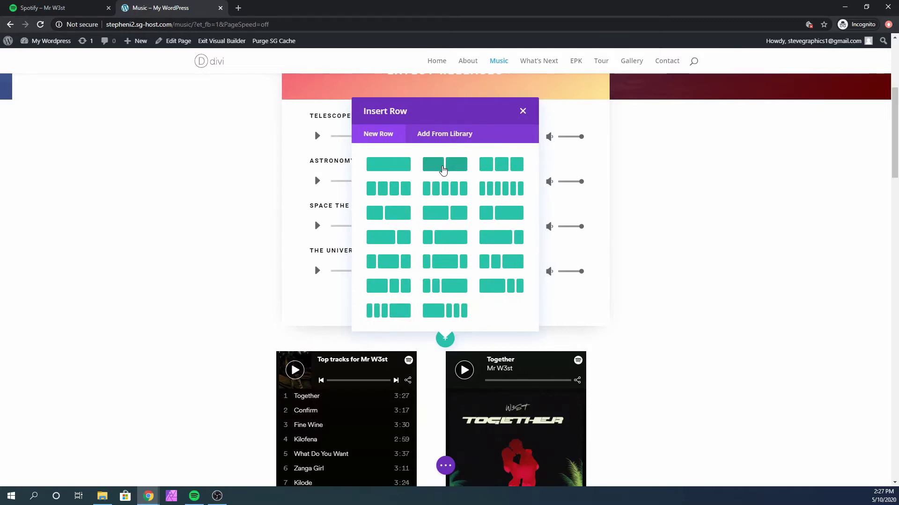
left_click(448, 170)
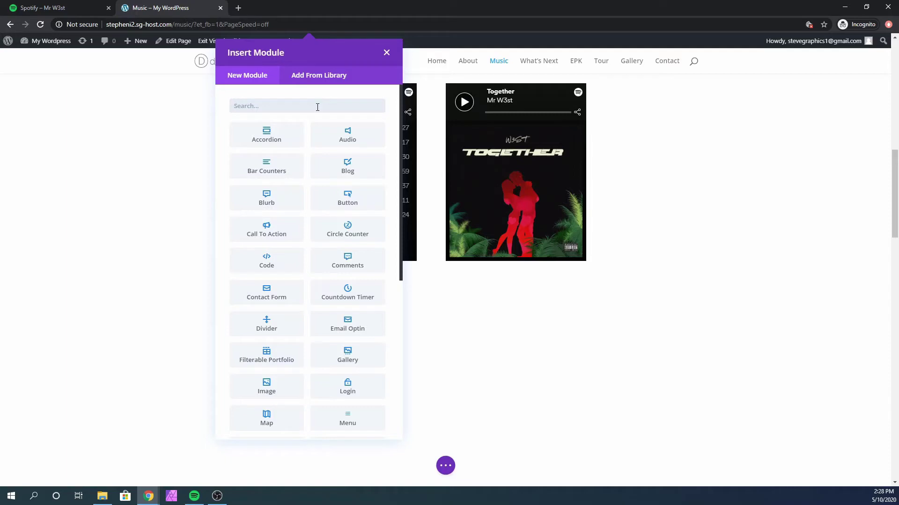
type("code")
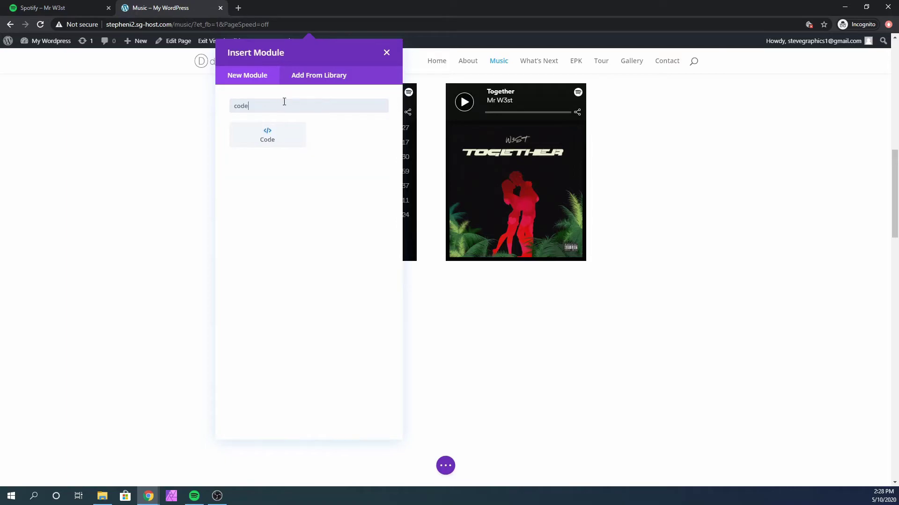
left_click(283, 141)
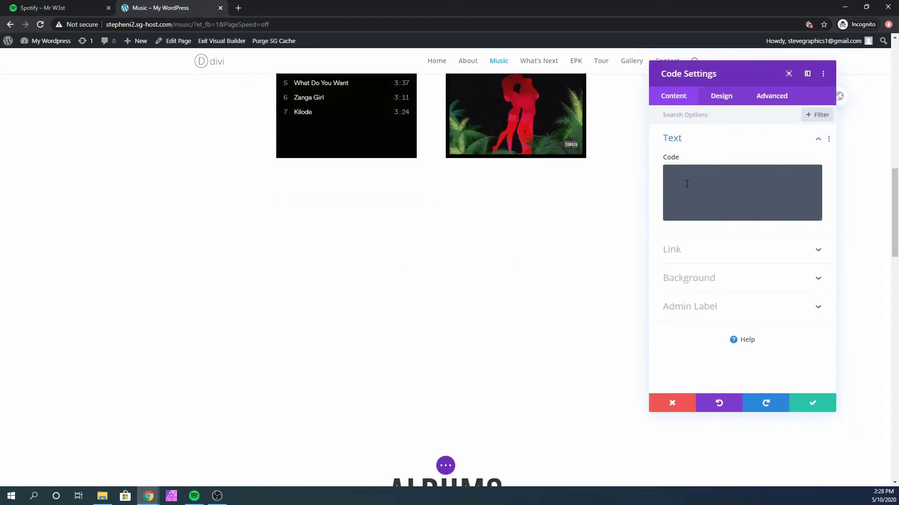
- Paste the copied artist embed code into the Code module and close its settings
left_click(689, 174)
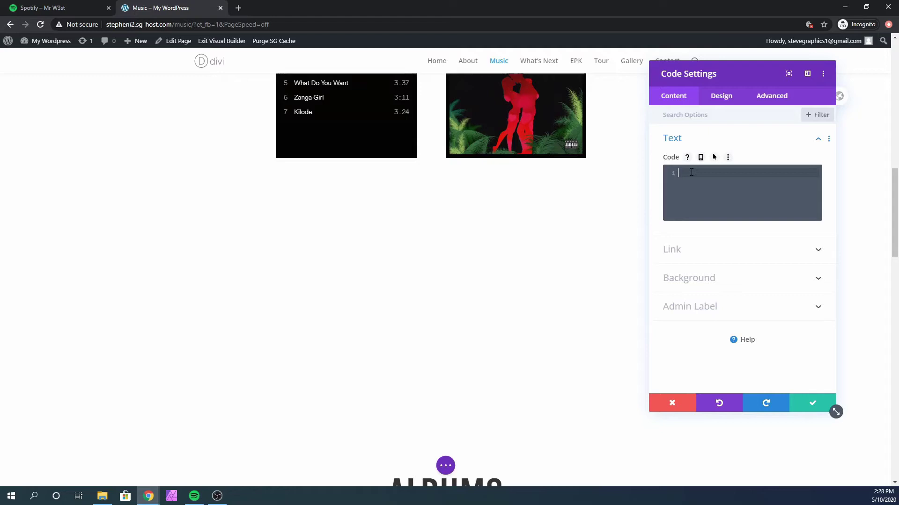
key("ctrl+v")
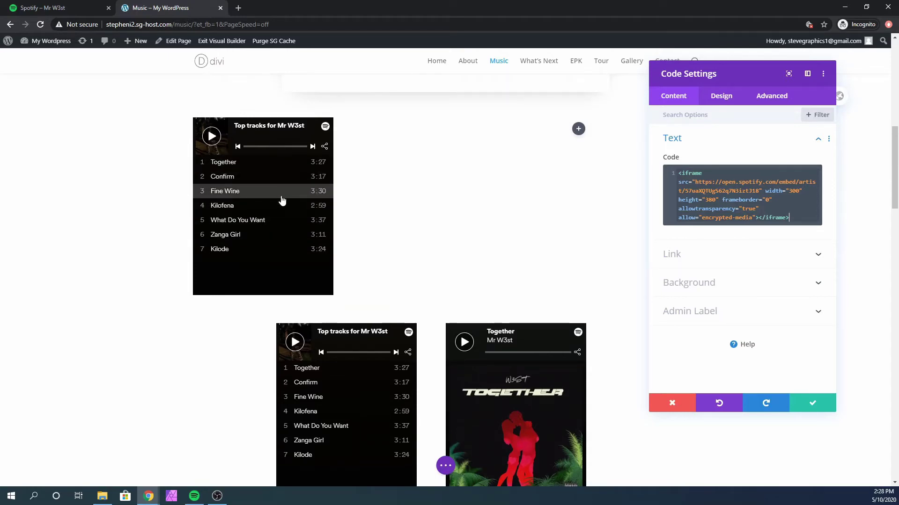
key("Escape")
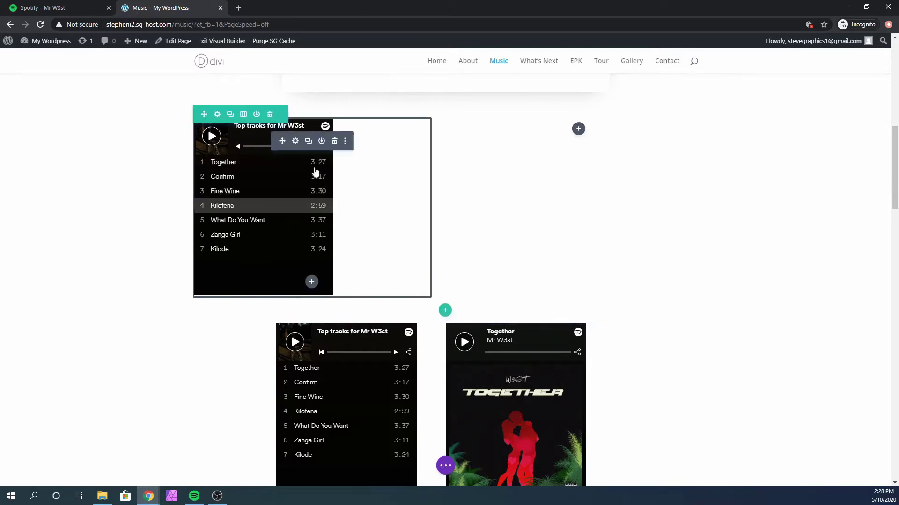
- Copy the artist's player module into the empty second column of the new row
scroll(522, 340, "down", 1)
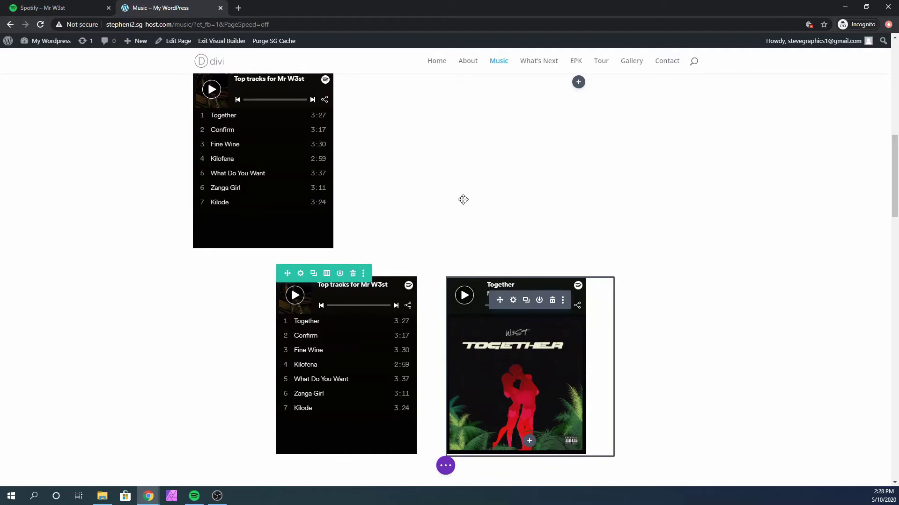
scroll(463, 198, "up", 1)
scroll(343, 139, "up", 1)
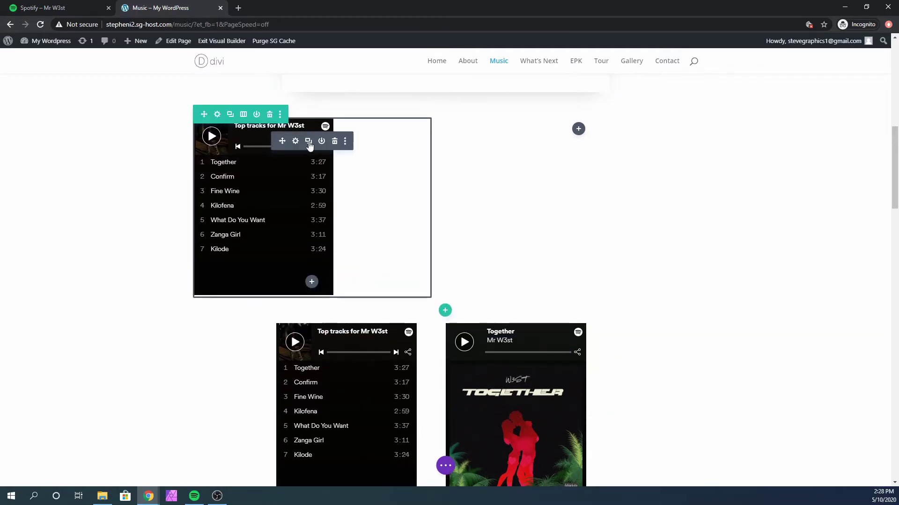
left_click(309, 142)
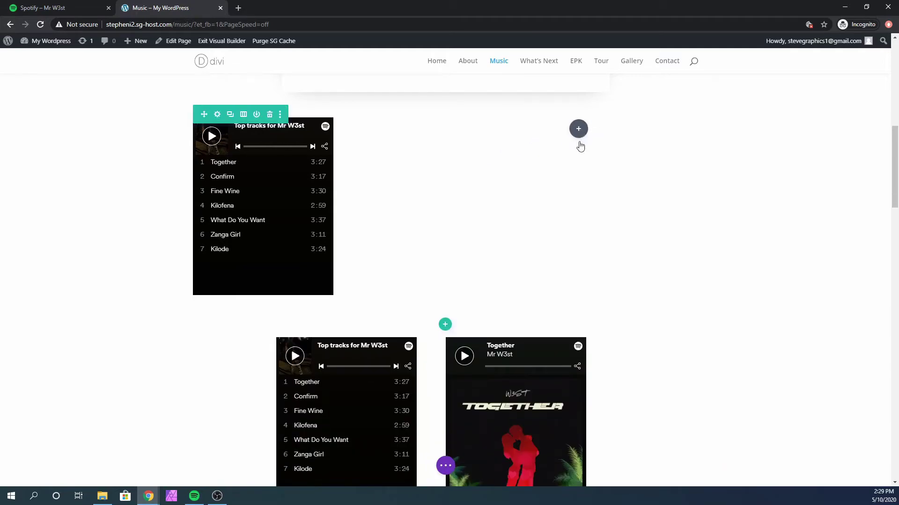
key("ctrl+v")
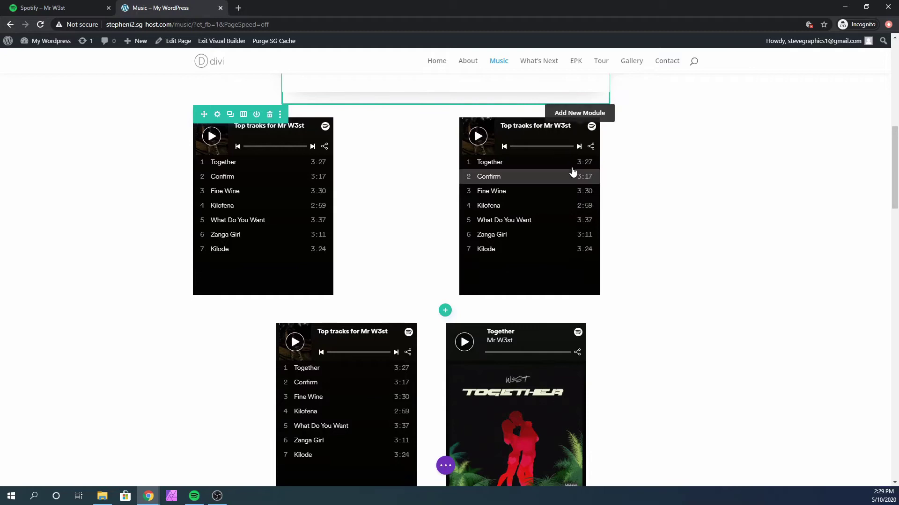
- Switch to Spotify and copy the embed code of the song Together from the artist's popular tracks
left_click(194, 497)
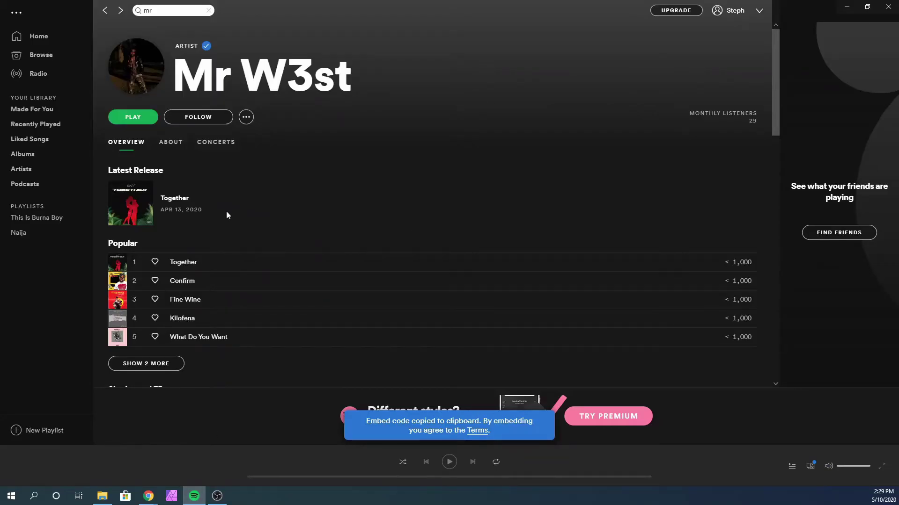
left_click(246, 117)
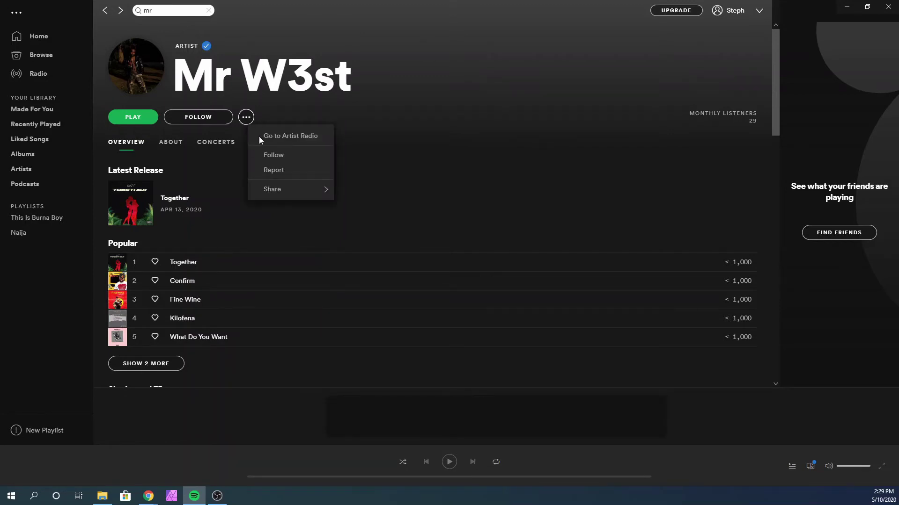
left_click(400, 148)
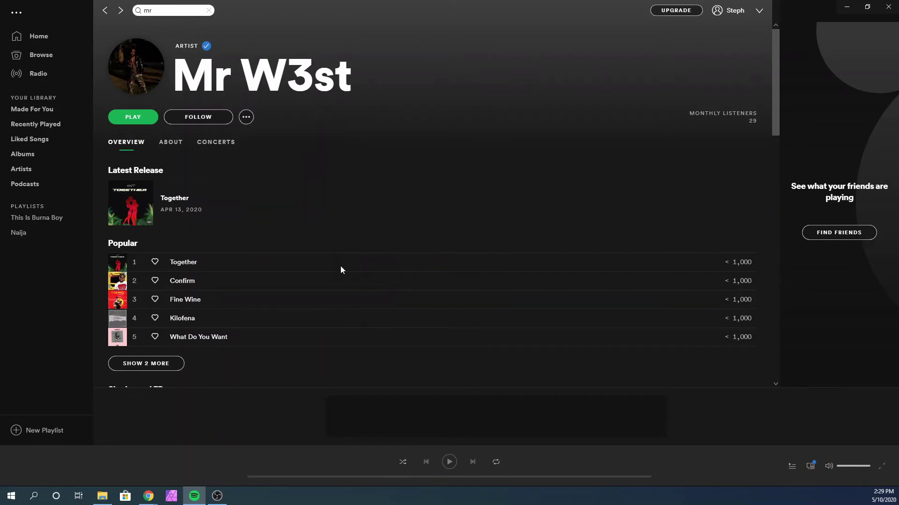
left_click(685, 263)
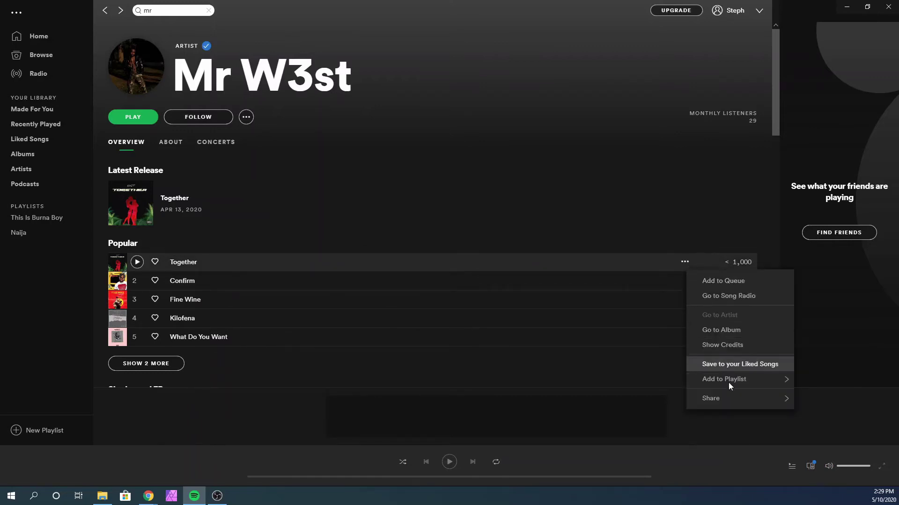
mouse_move(735, 404)
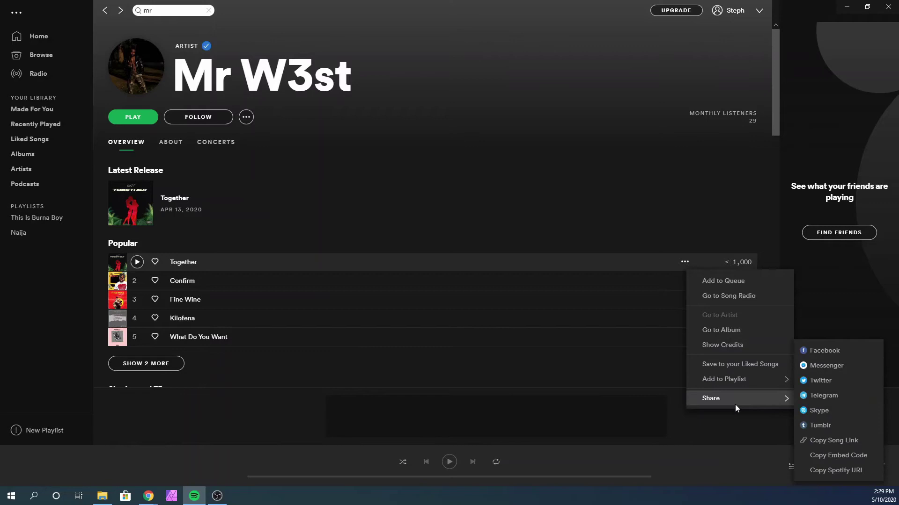
left_click(857, 456)
- Back on the Music page, replace the code in the second column's Code module with the copied song embed code and save the module
left_click(195, 497)
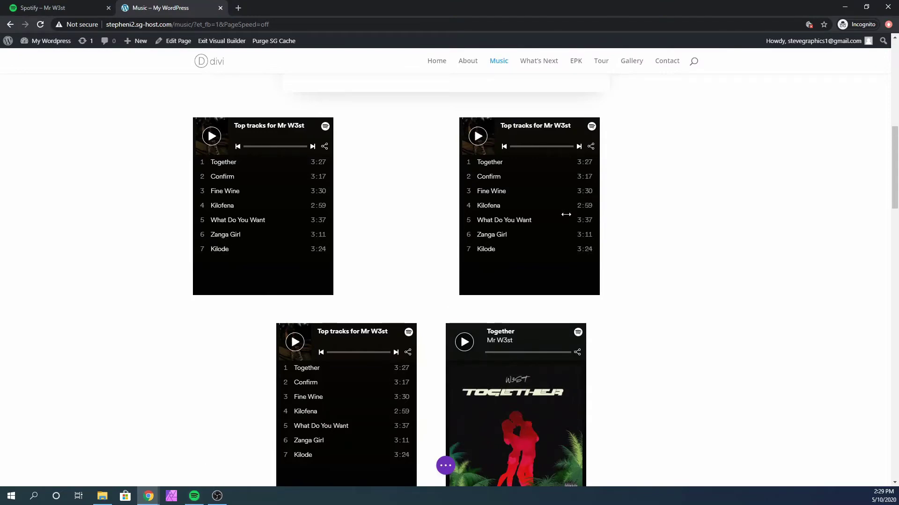
scroll(527, 233, "up", 2)
mouse_move(528, 233)
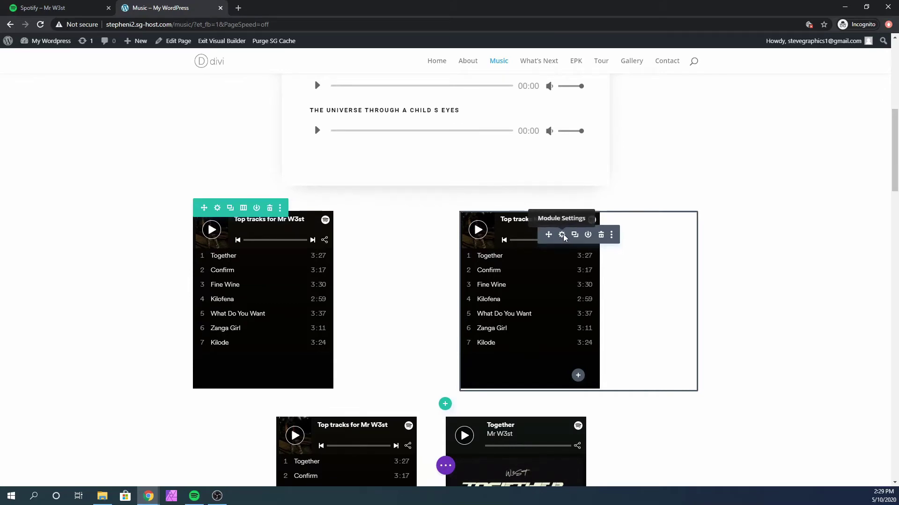
left_click(562, 236)
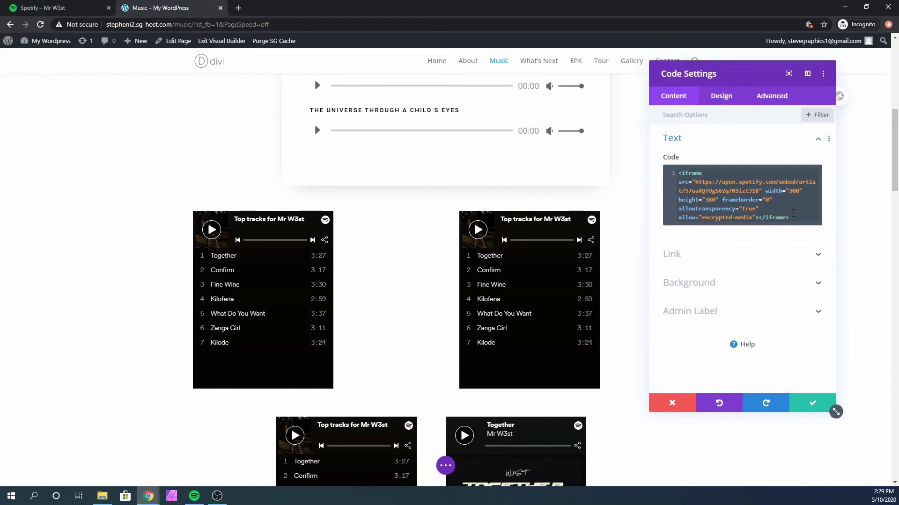
left_click(793, 214)
key("ctrl+a")
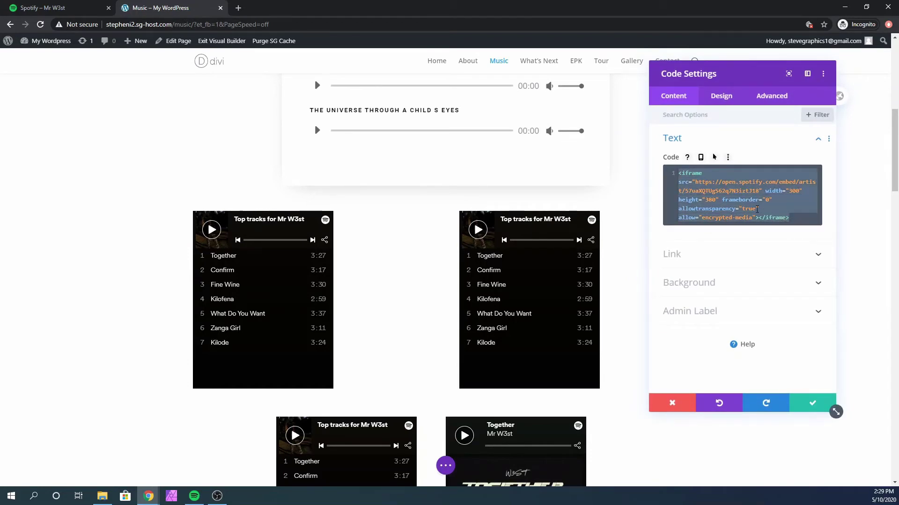
key("BackSpace")
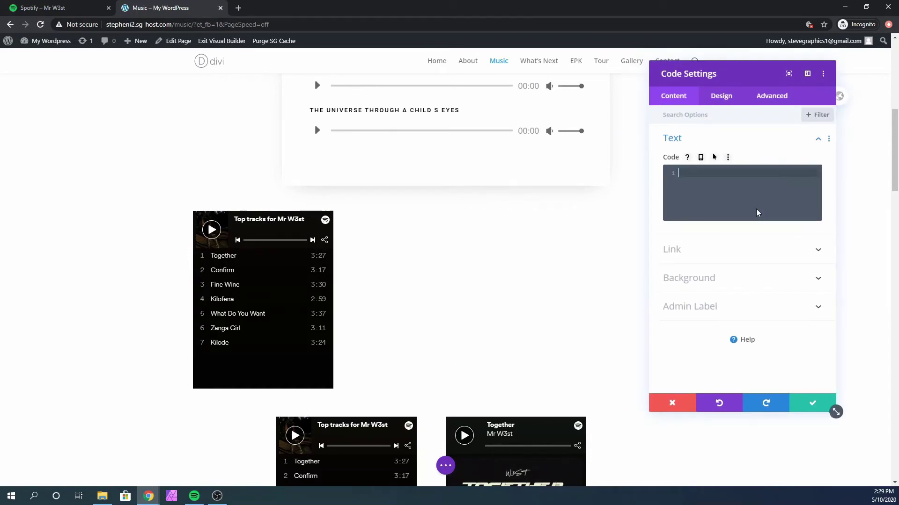
key("ctrl+v")
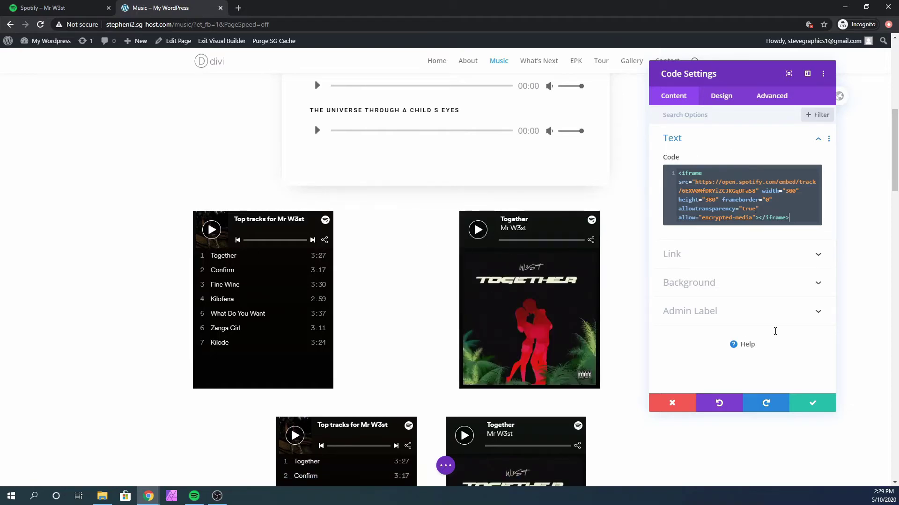
left_click(833, 408)
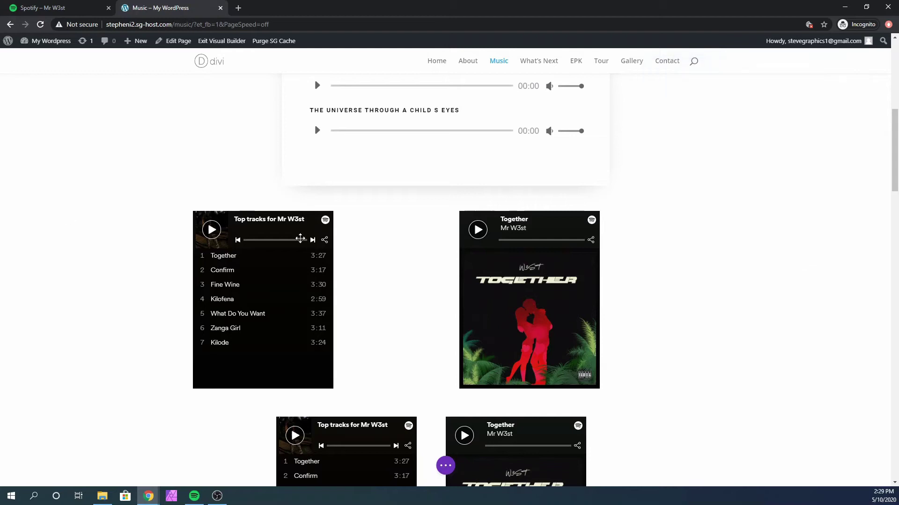
- Give the two-player row a custom gutter width of 1 and a width of 34%, then save the row settings
scroll(406, 266, "down", 2)
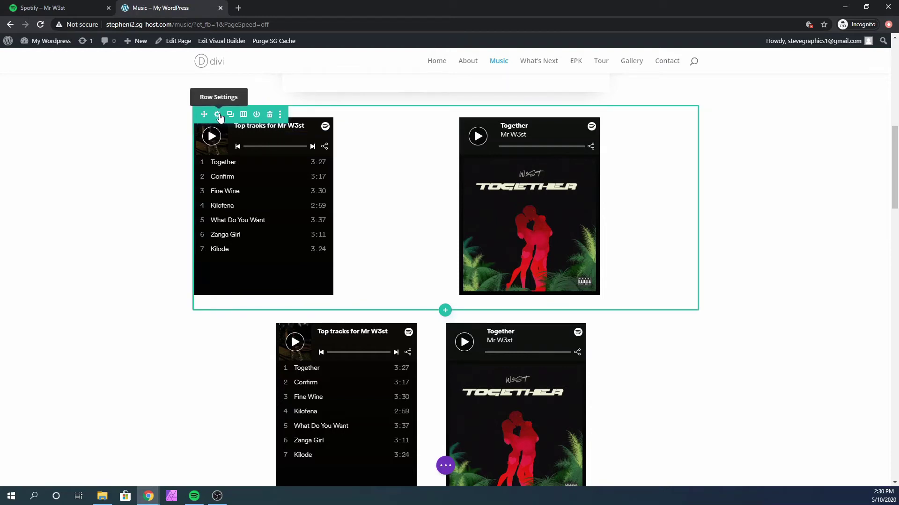
left_click(217, 115)
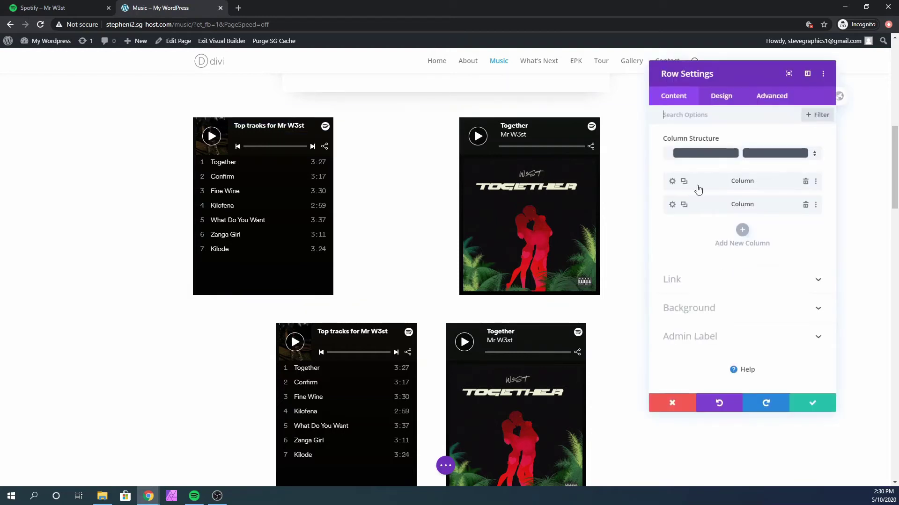
left_click(723, 99)
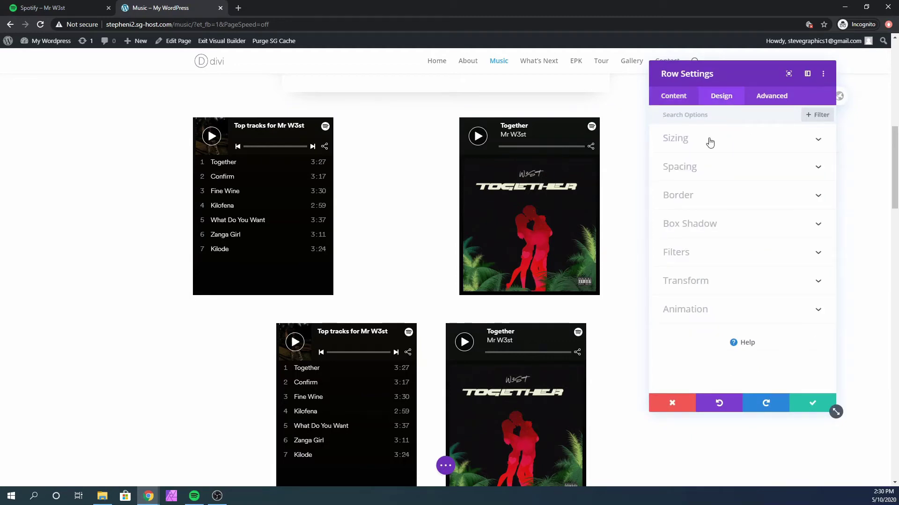
left_click(709, 143)
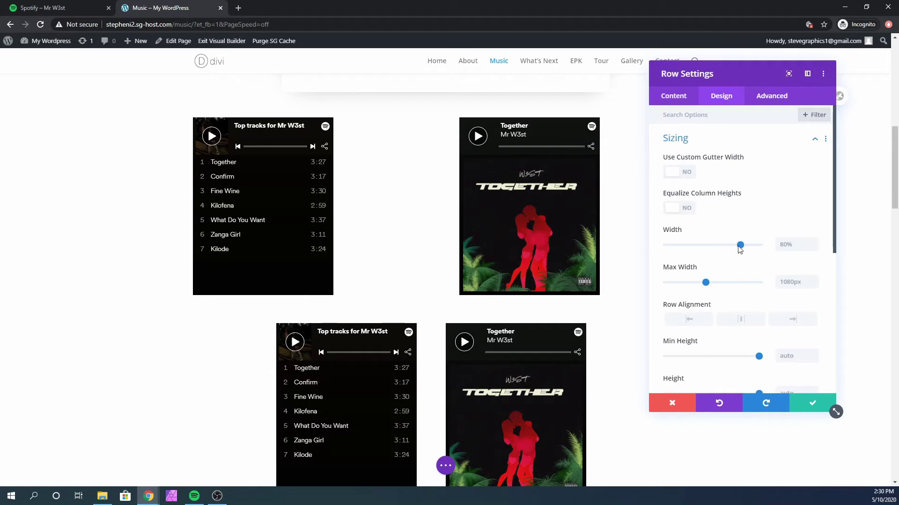
left_click_drag(740, 245, 702, 247)
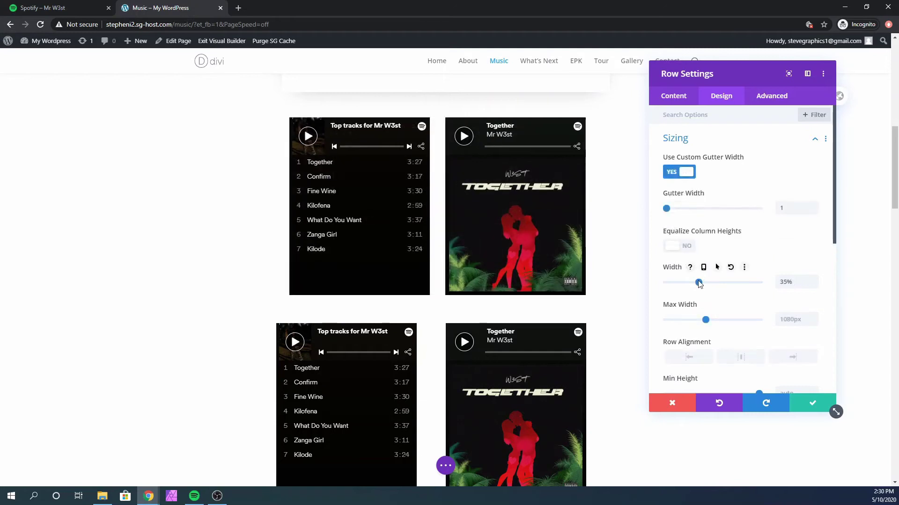
left_click_drag(699, 283, 698, 283)
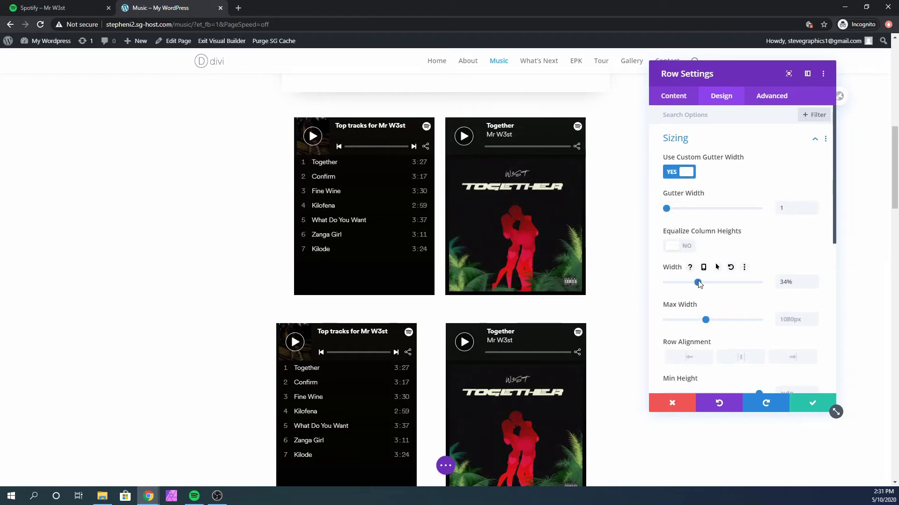
left_click(814, 404)
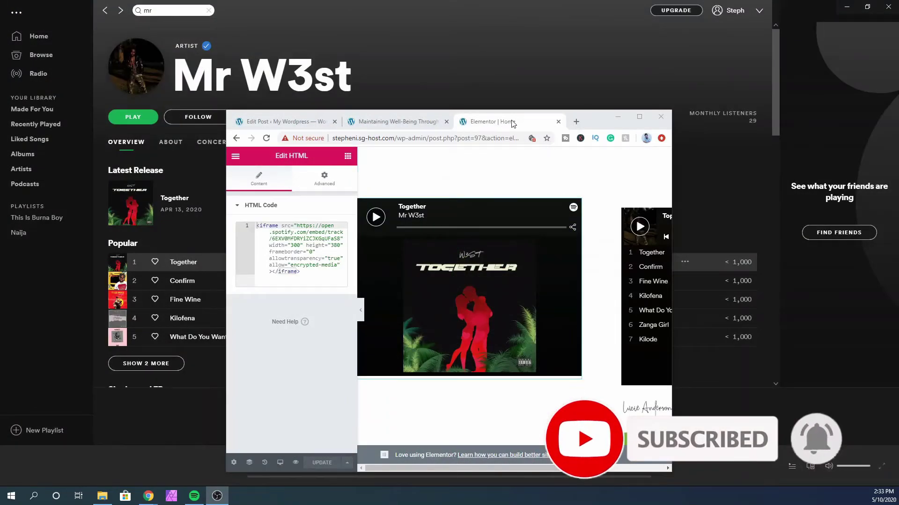
- Switch to the Home page in the Elementor editor, maximize its window and view the section with the two Spotify players
left_click(585, 129)
left_click_drag(585, 129, 590, 2)
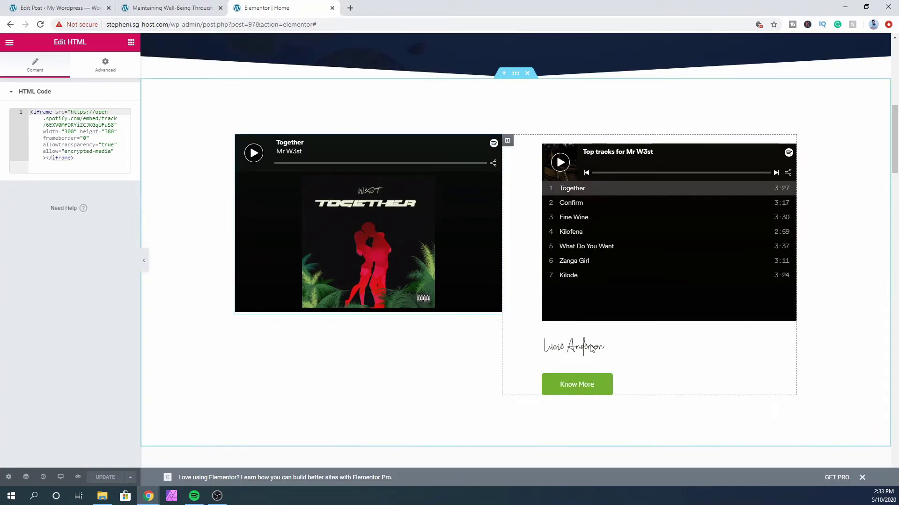
scroll(573, 360, "down", 2)
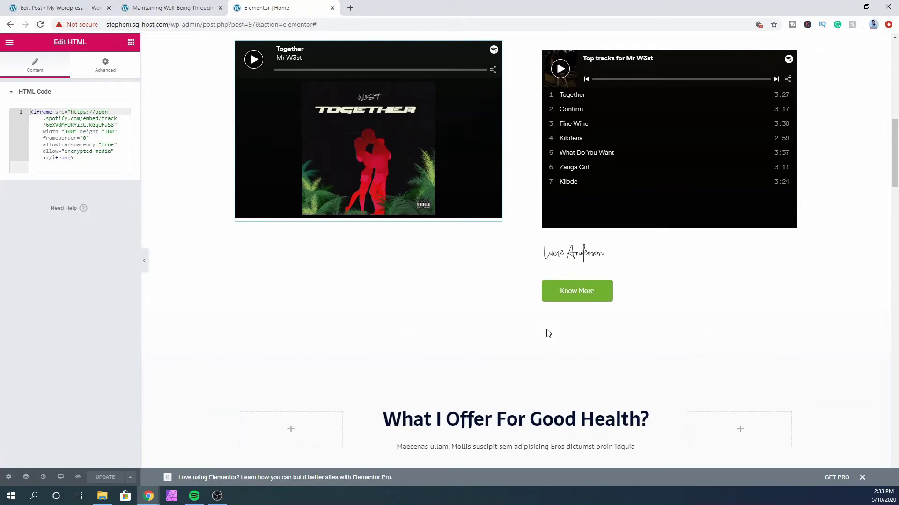
scroll(546, 333, "down", 1)
scroll(506, 276, "up", 1)
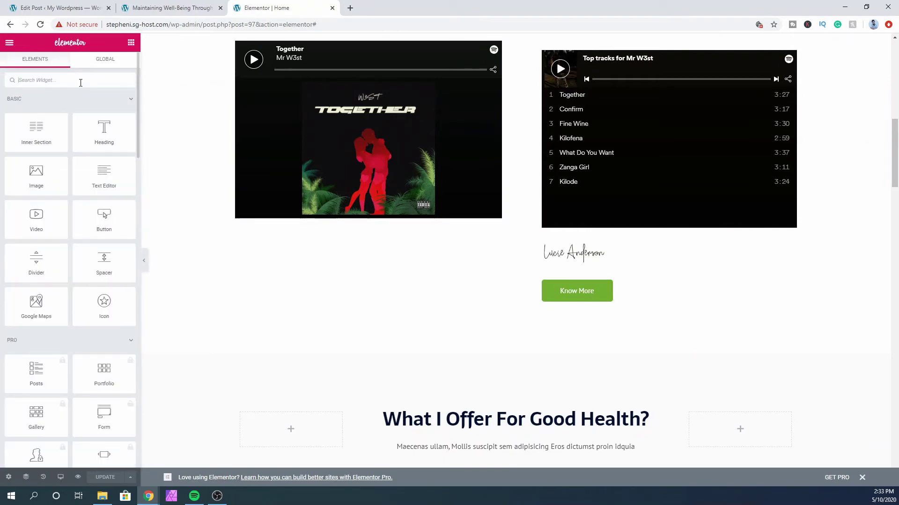
- Add an HTML widget between the signature and the Know More button and paste the Together embed code into it
type("ht")
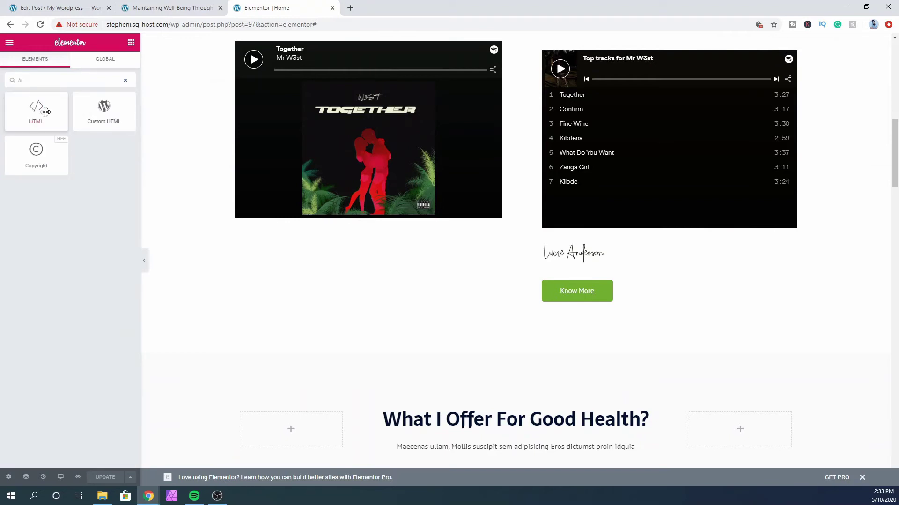
mouse_move(39, 117)
left_mouse_down()
mouse_move(633, 254)
mouse_move(558, 322)
mouse_move(599, 270)
mouse_move(623, 259)
left_mouse_up()
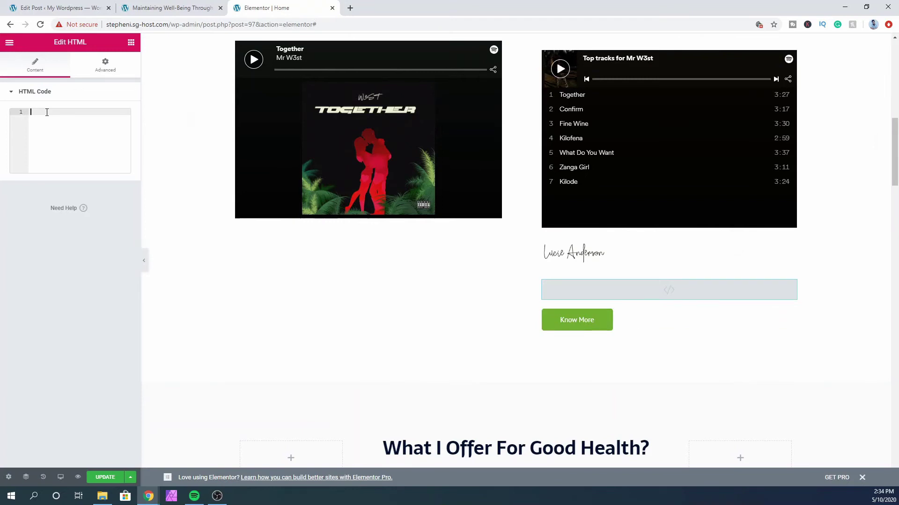
key("ctrl+v")
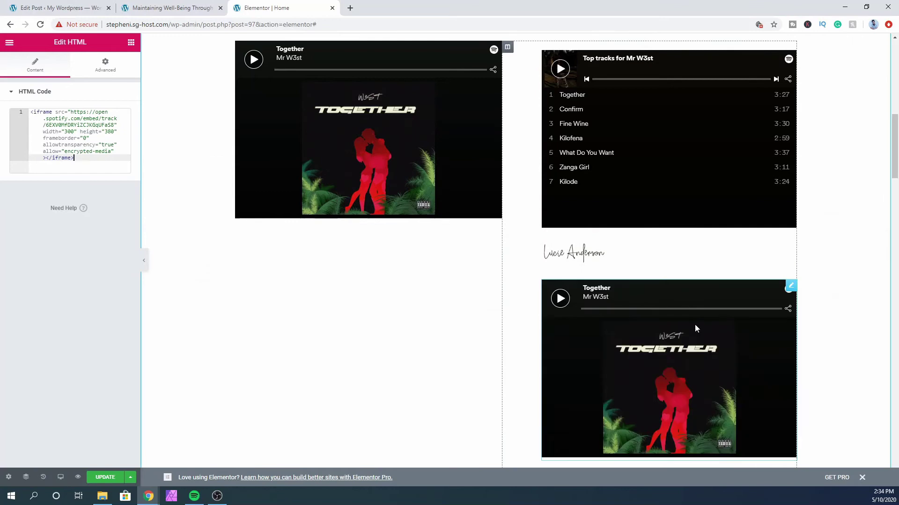
scroll(693, 323, "down", 3)
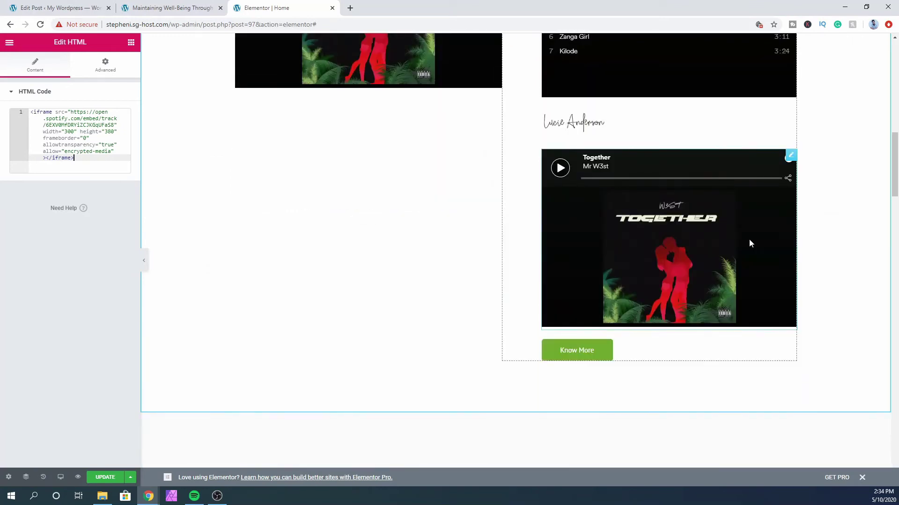
scroll(749, 238, "down", 1)
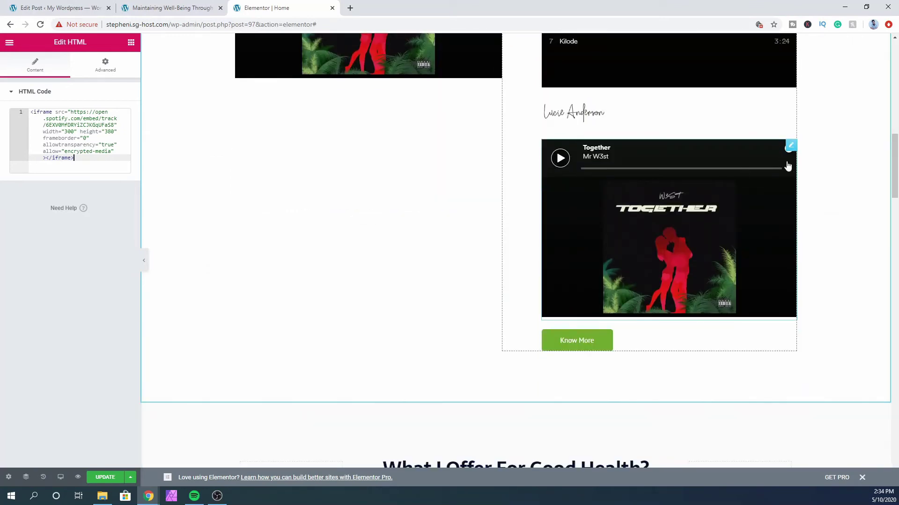
scroll(640, 275, "up", 4)
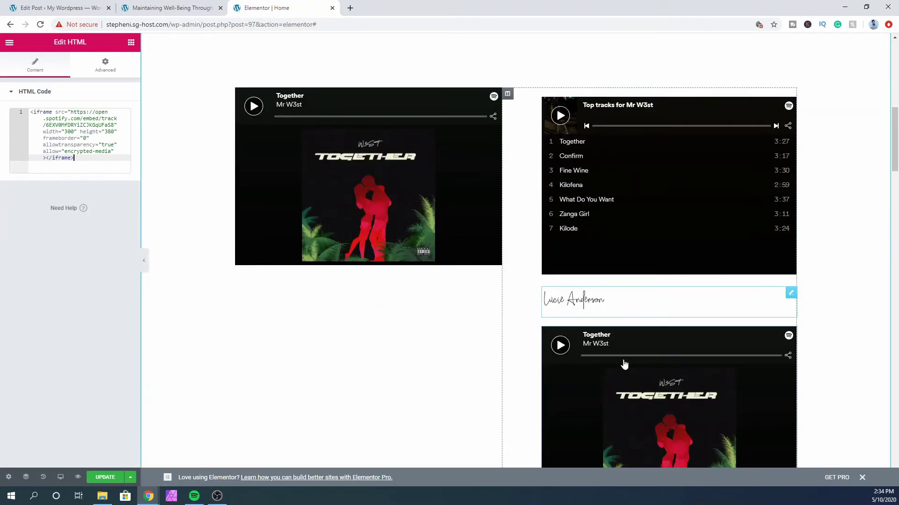
scroll(664, 280, "down", 2)
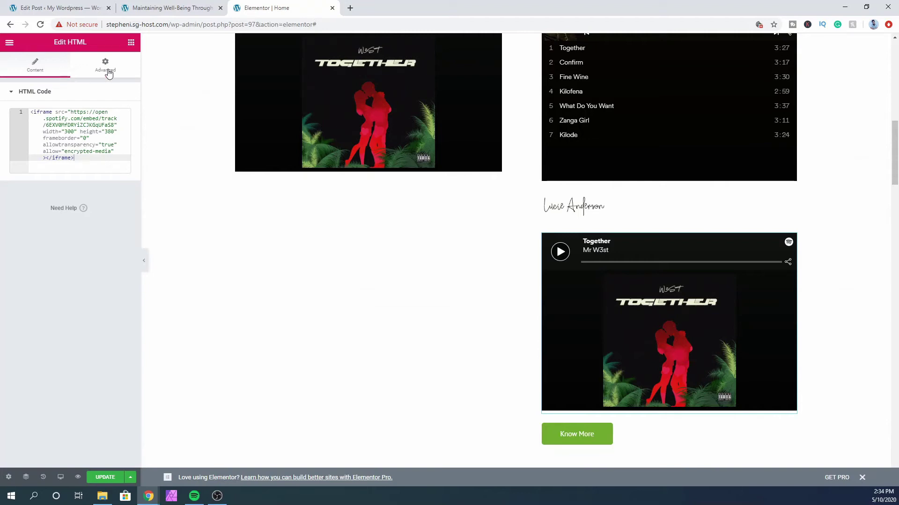
- Add a Custom HTML widget between the top tracks player and the signature and paste the Together embed code as its content
left_click(131, 47)
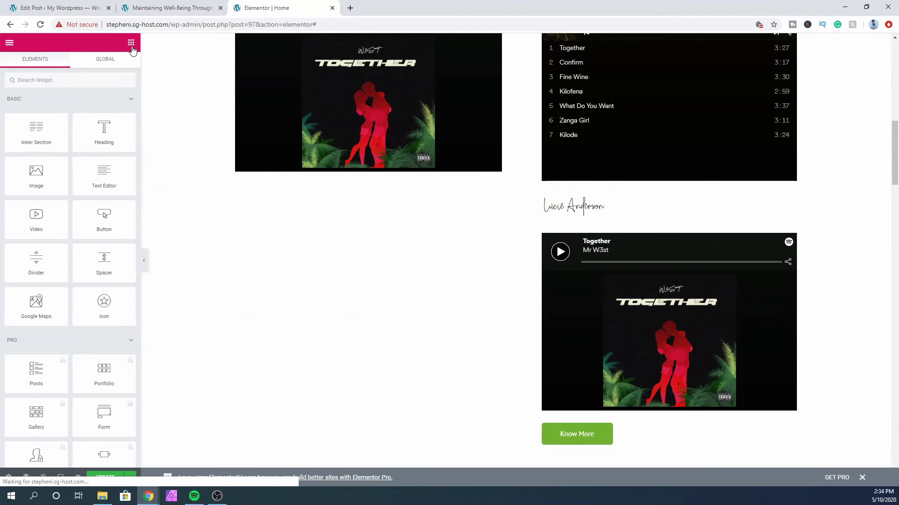
left_click(68, 79)
type("html")
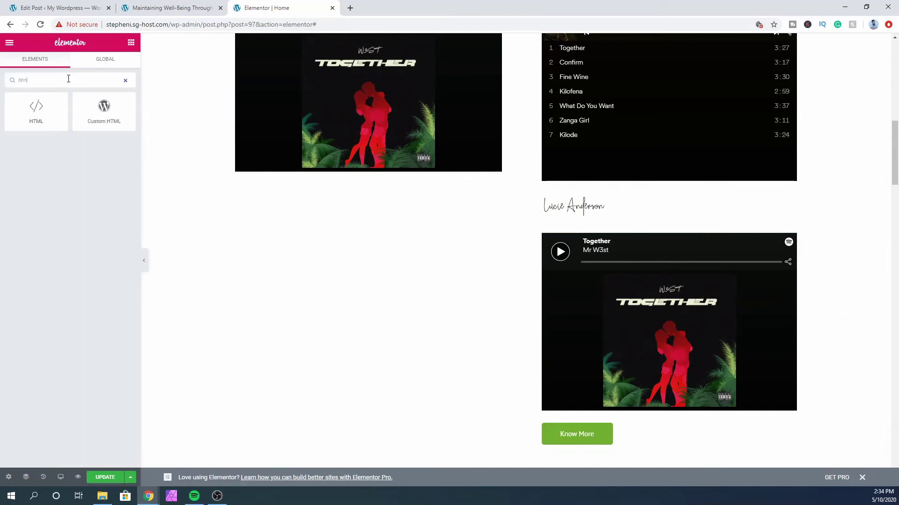
left_click_drag(114, 115, 681, 169)
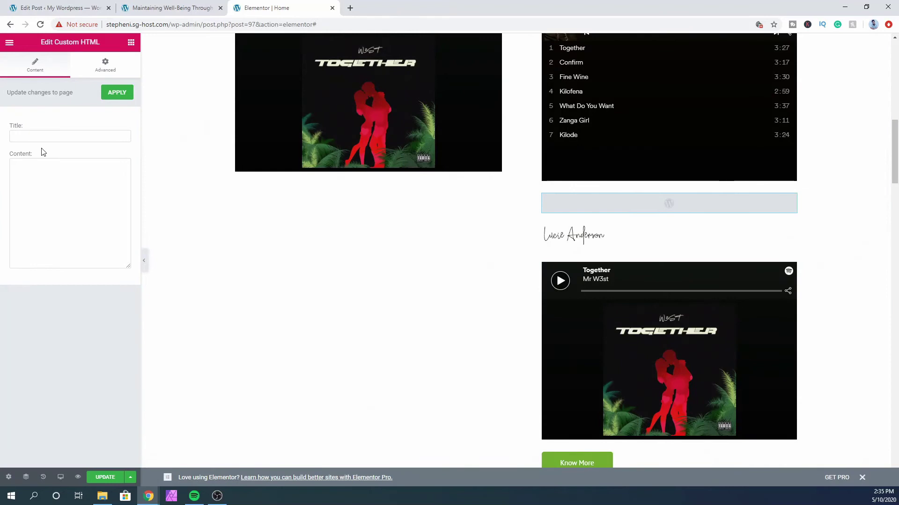
left_click(40, 169)
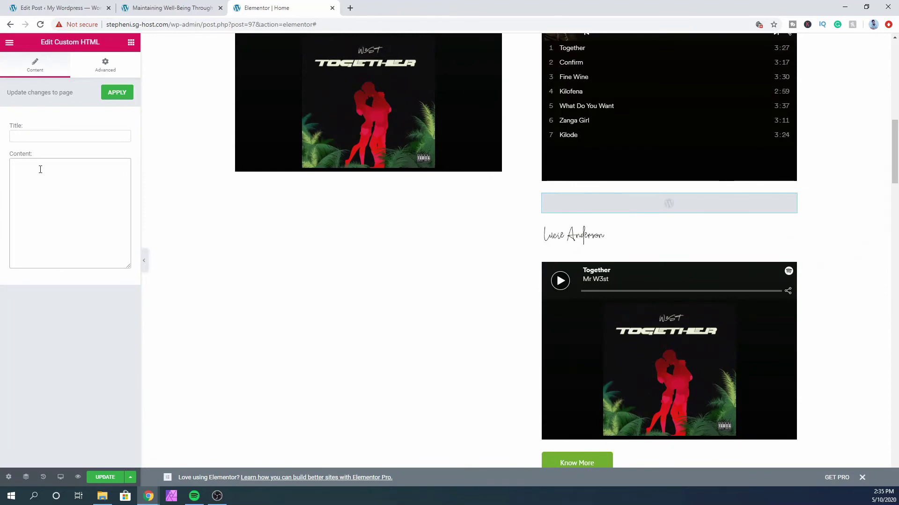
type("<iframe src=\"https://open.spotify.com/embed/track/6EXV0MfDRYiZCJKGqUFaS8\" width=\"300\" height=\"380\" frameborder=\"0\" allowtransparency=\"true\" allow=\"encrypted-media\"></iframe>")
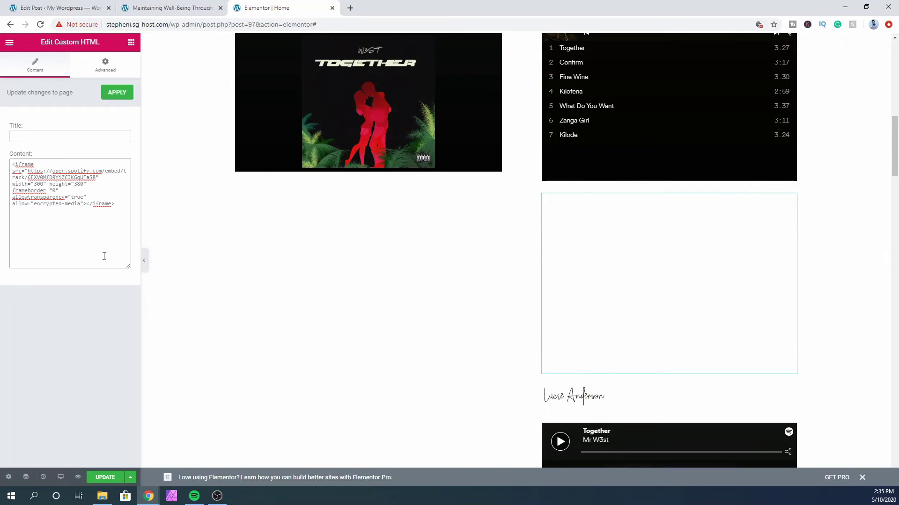
scroll(648, 245, "down", 3)
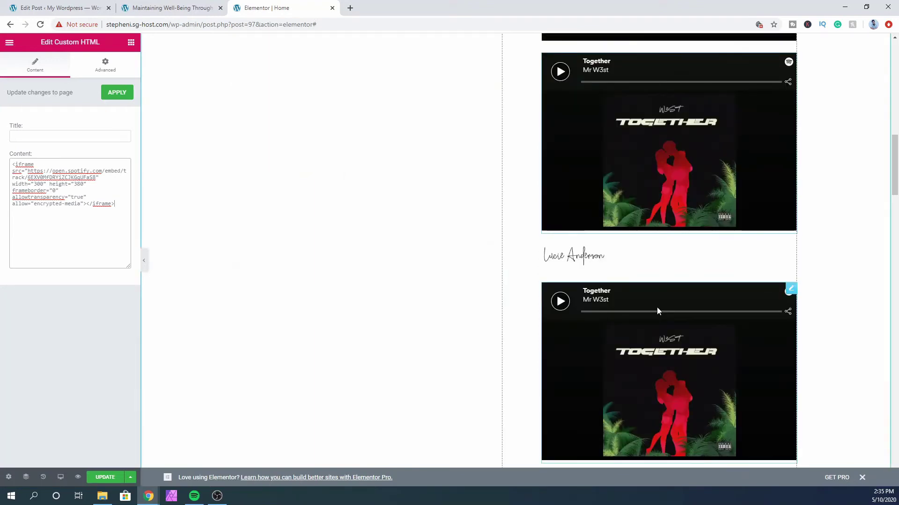
scroll(656, 312, "up", 3)
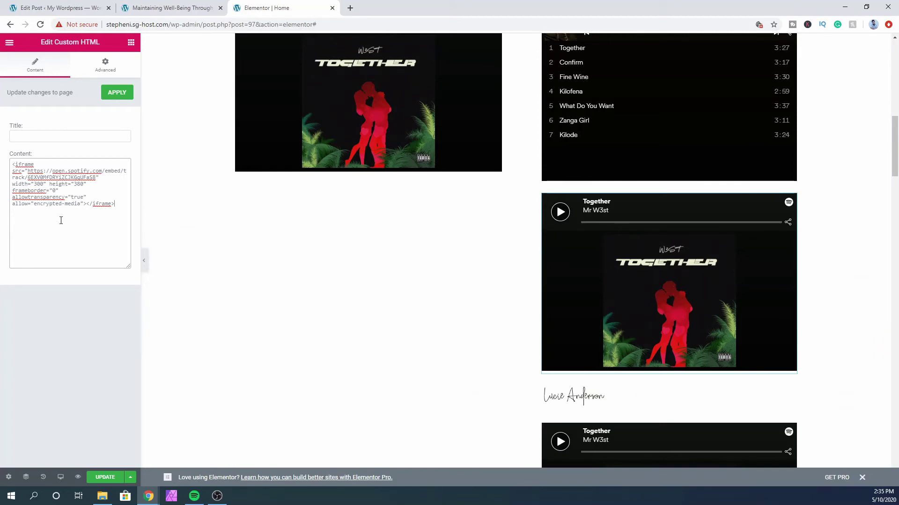
scroll(681, 262, "down", 3)
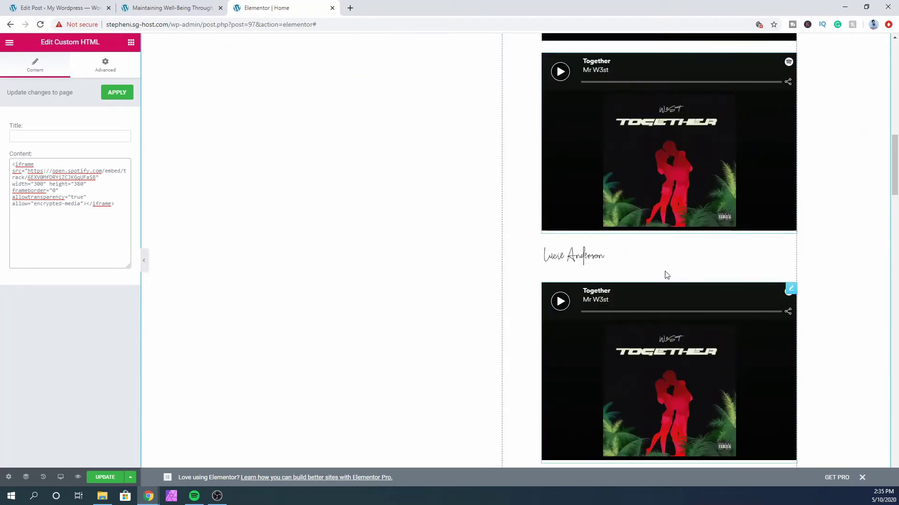
scroll(666, 275, "up", 2)
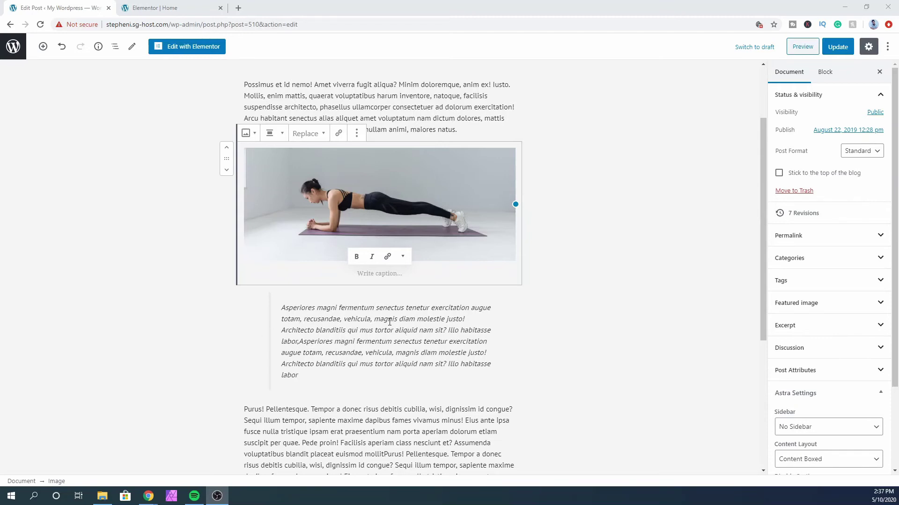
- In the Maintaining Well-Being Through Stressful Times post, insert a Custom HTML block between the quote and the last paragraph
scroll(375, 169, "up", 2)
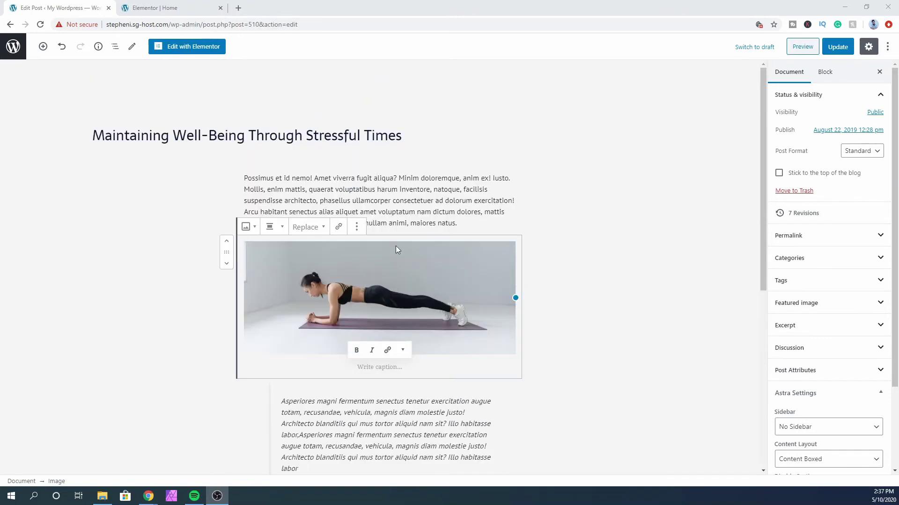
scroll(395, 248, "down", 3)
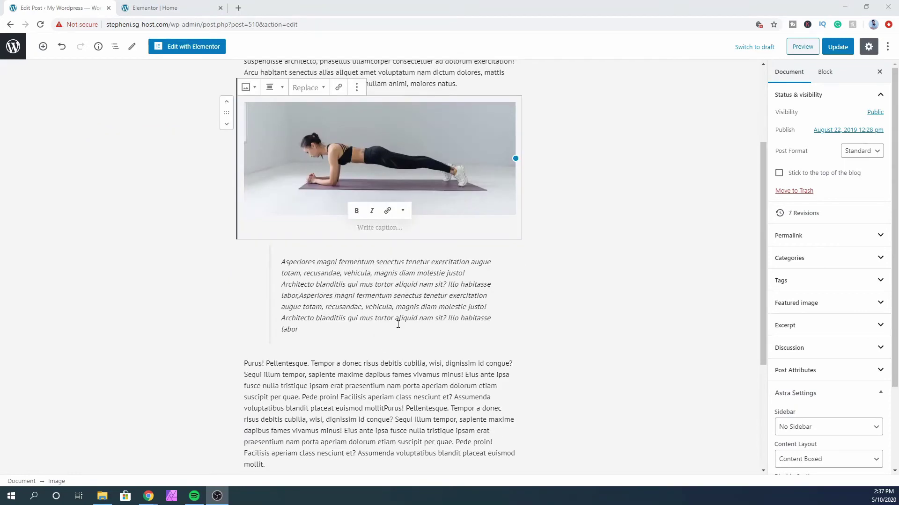
scroll(394, 313, "up", 2)
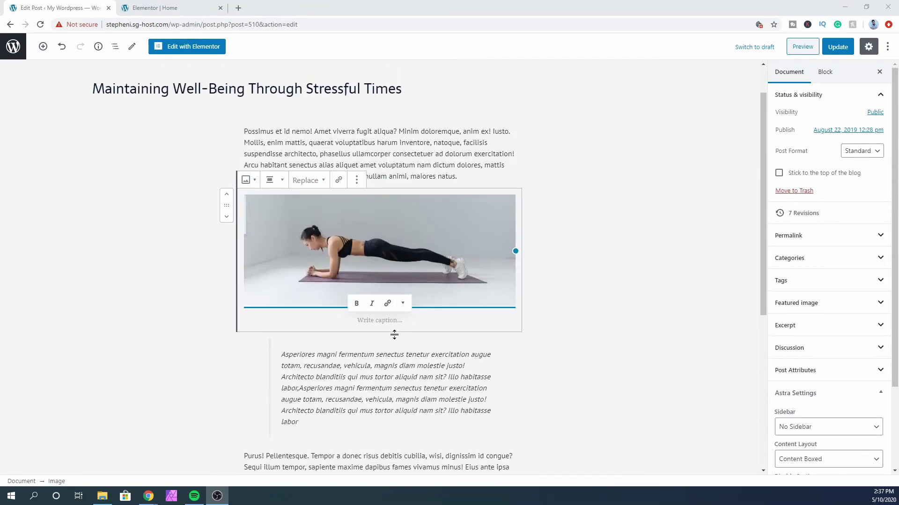
left_click(392, 342)
left_click(402, 356)
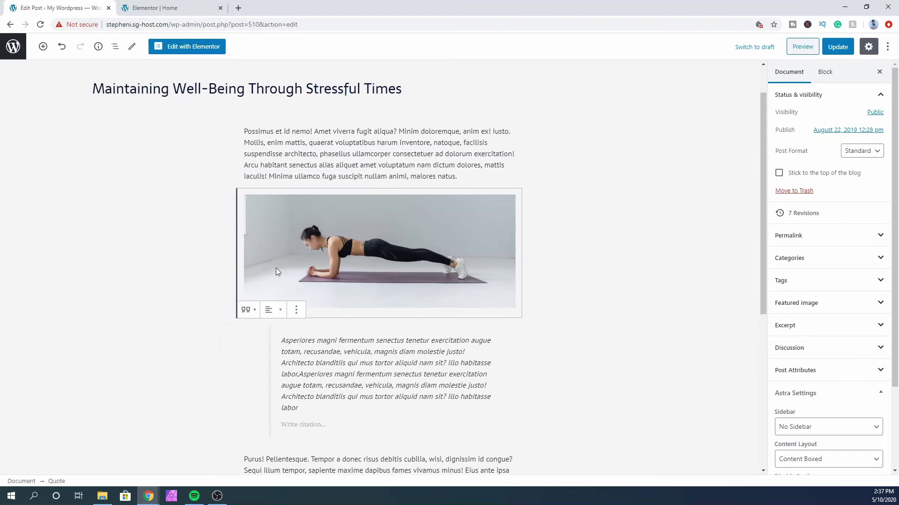
scroll(372, 349, "down", 2)
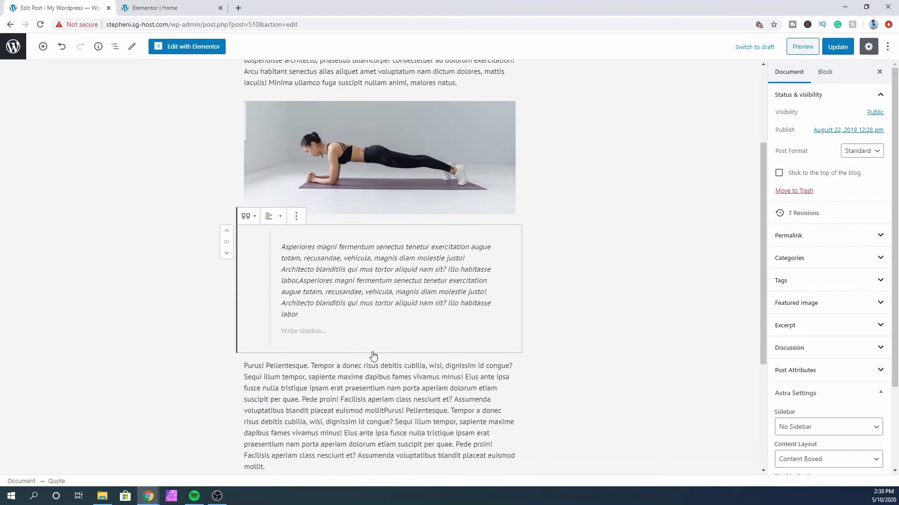
mouse_move(368, 354)
left_click(368, 353)
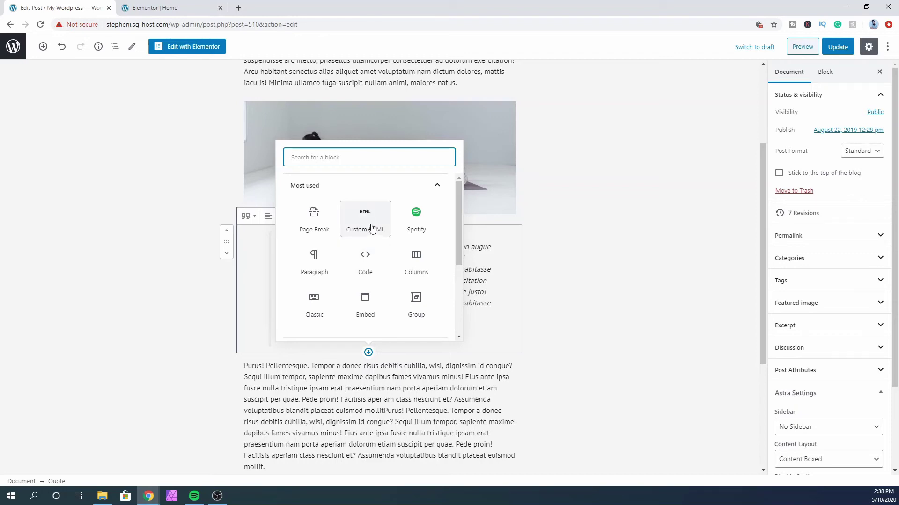
left_click(373, 230)
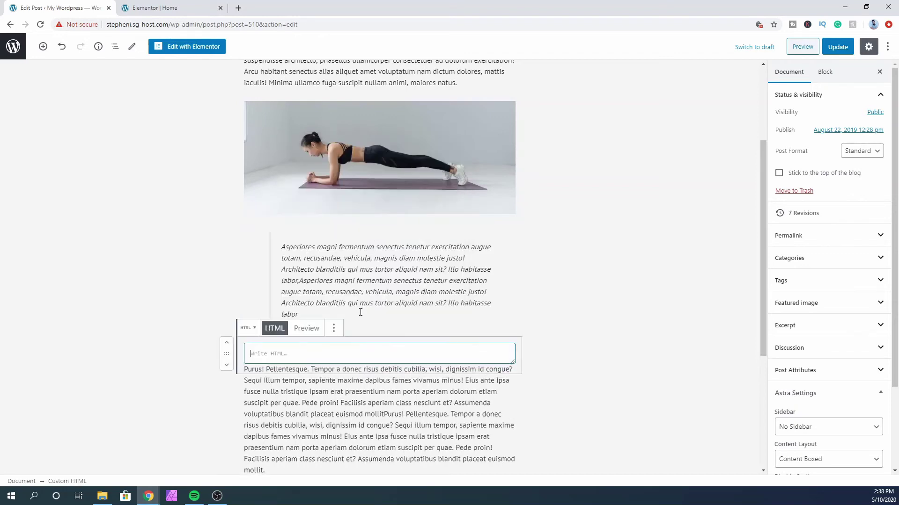
- Enter the 300 by 380 Spotify embed code of the Together track in the Custom HTML block and update the post
scroll(302, 303, "down", 2)
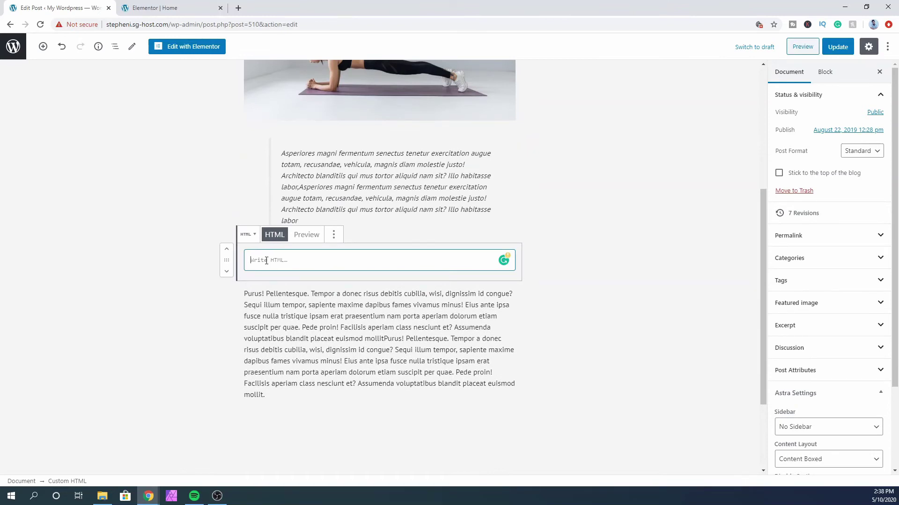
type("<iframe src=\"https://open.spotify.com/embed/track/6EXV0MfDRYiZCJKGqUFaS8\" width=\"300\" height=\"380\" frameborder=\"0\" allowtransparency=\"true\" allow=\"encrypted-media\"></iframe>")
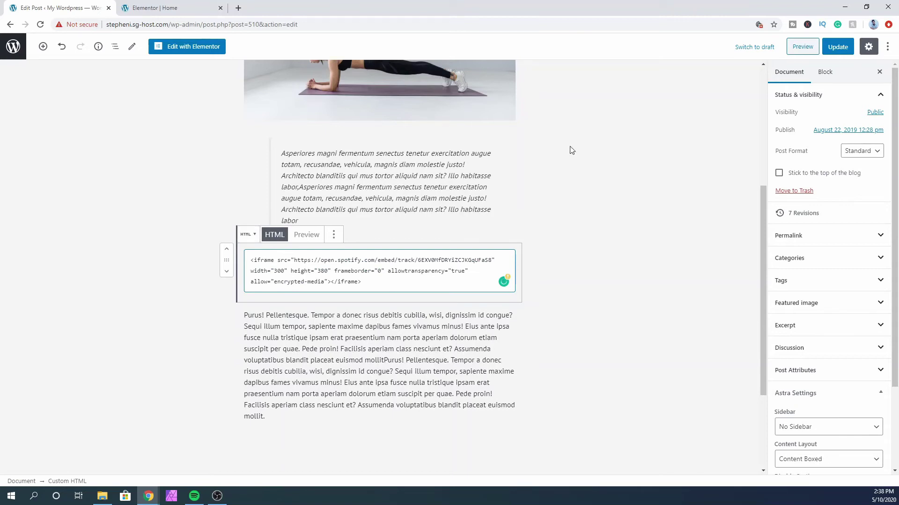
left_click(847, 48)
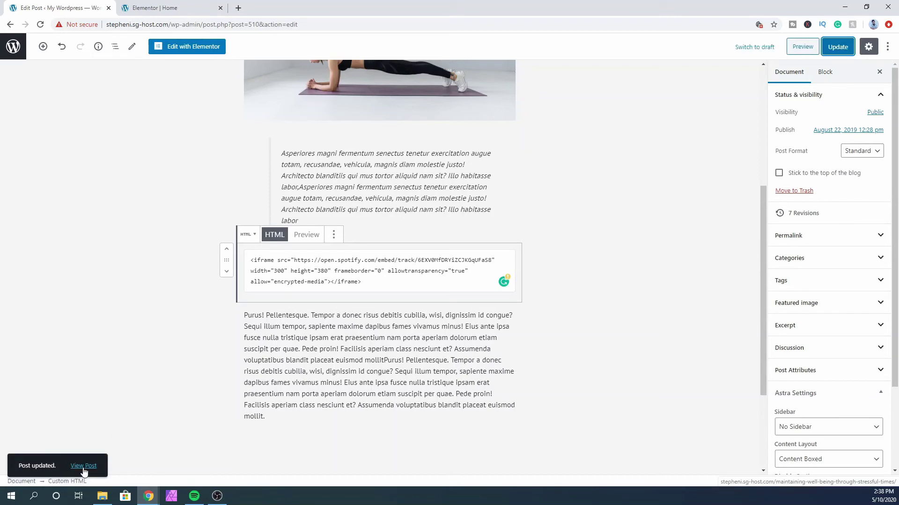
- View the published post and check the Together player below the quote
left_click(83, 466)
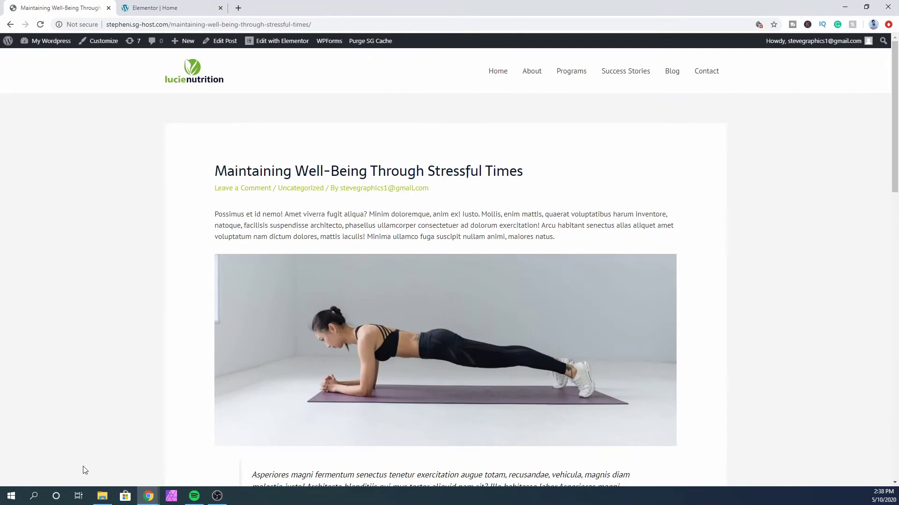
scroll(403, 202, "down", 8)
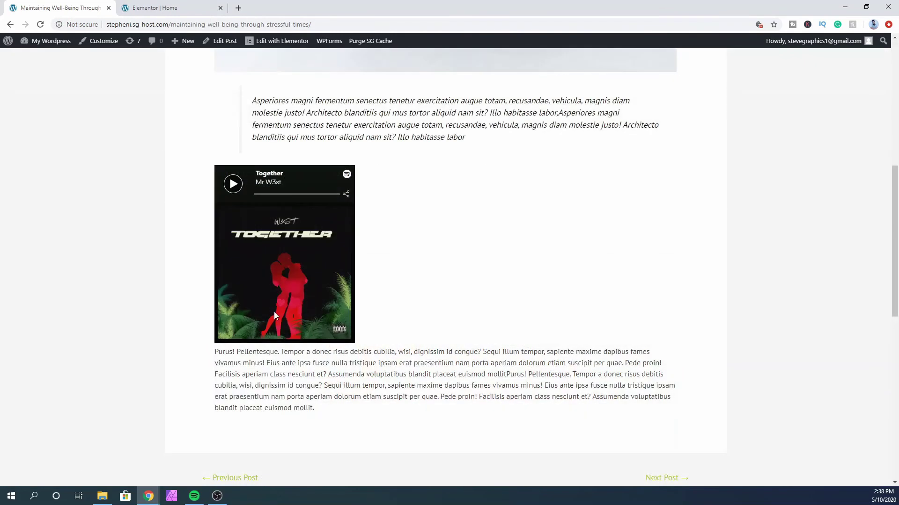
scroll(419, 285, "up", 4)
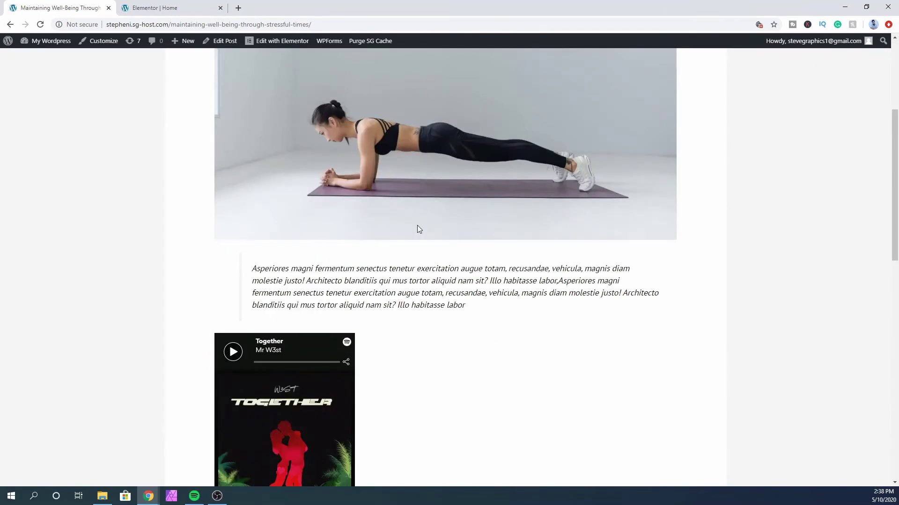
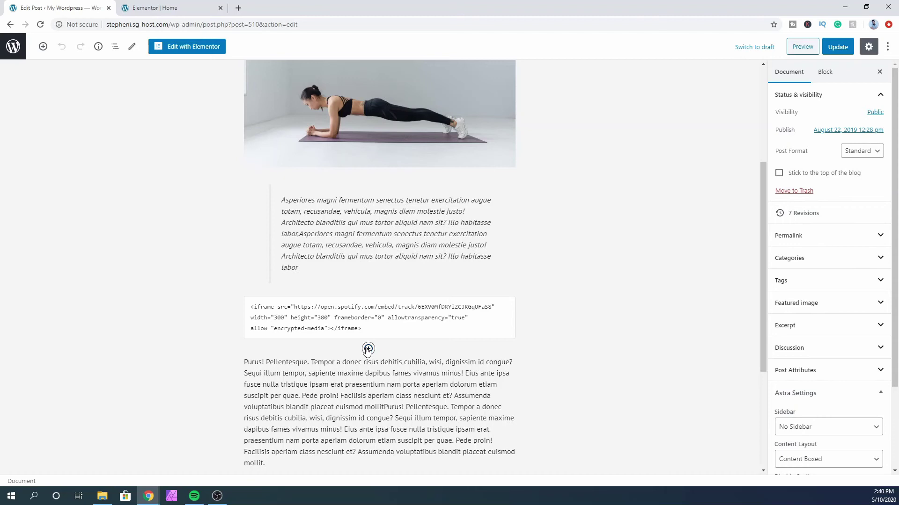
- Insert a Columns block with two equal columns between the Together embed code and the last paragraph
left_click(367, 349)
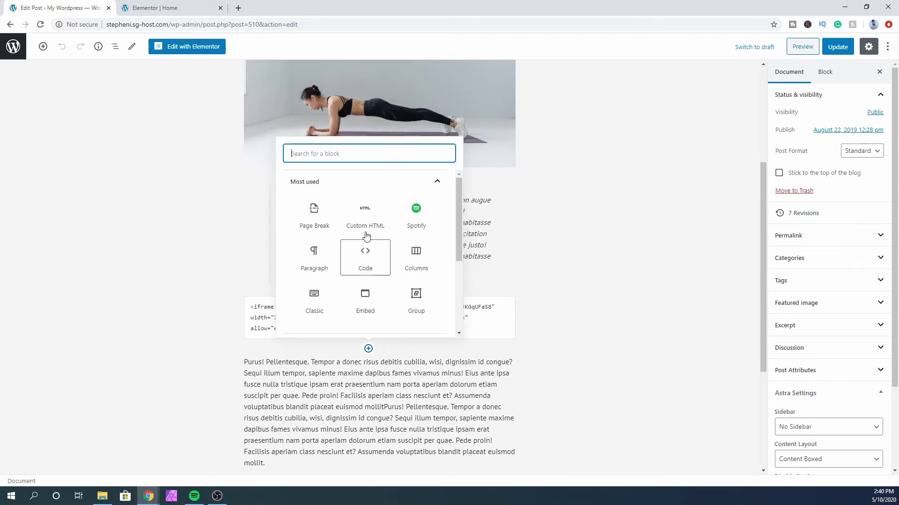
scroll(346, 234, "down", 3)
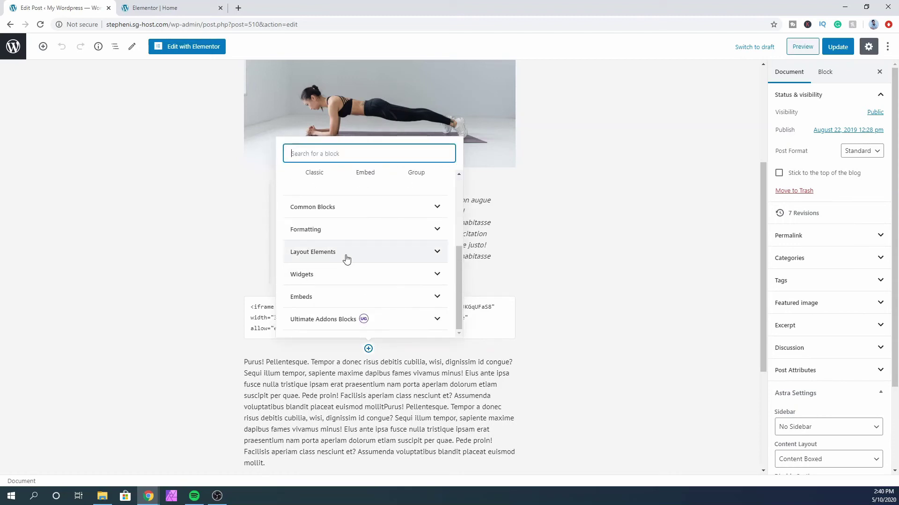
left_click(360, 256)
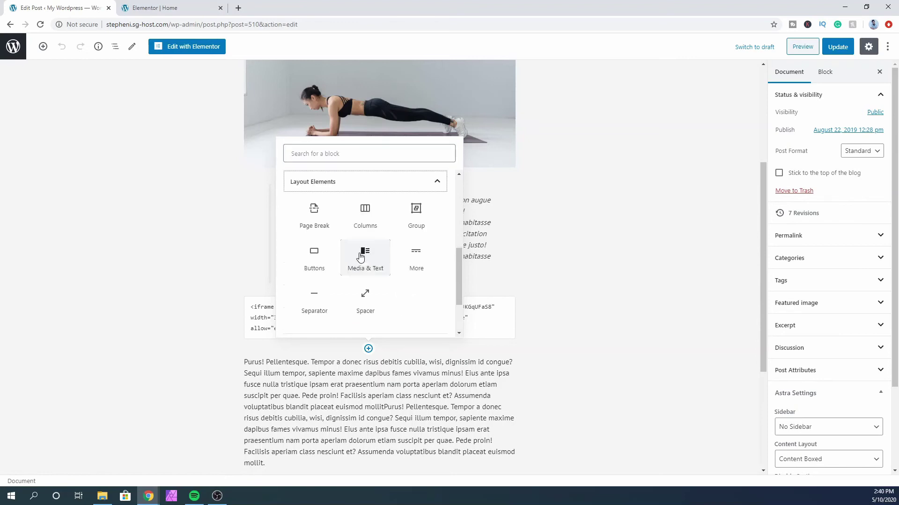
left_click(365, 215)
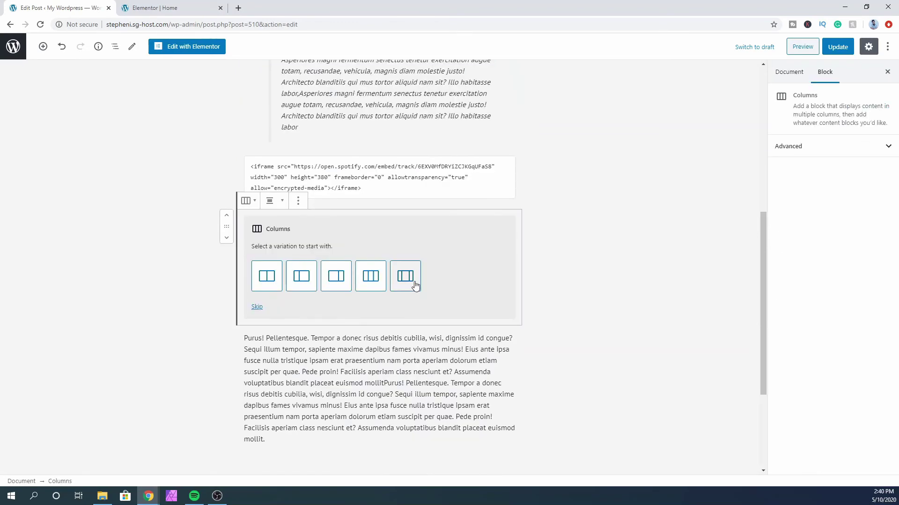
left_click(268, 276)
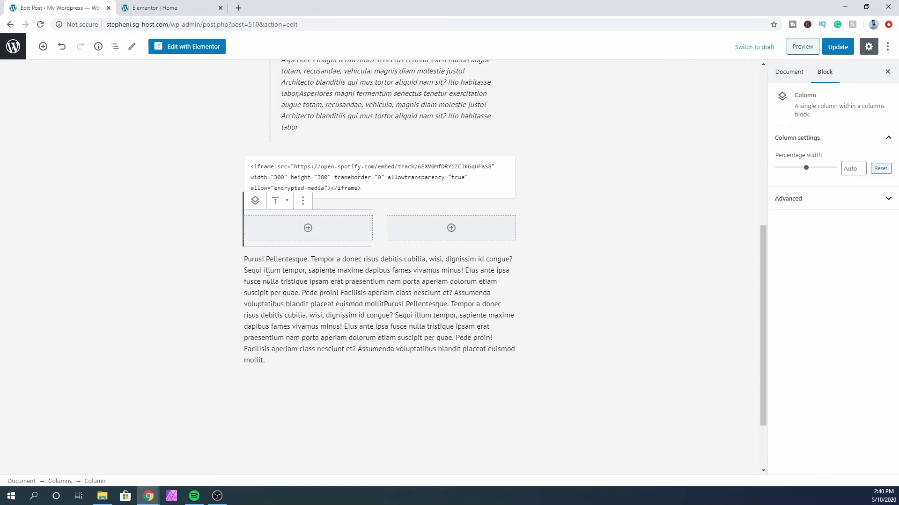
- Add a Custom HTML block to the first column and enter the Together track's embed code
left_click(308, 228)
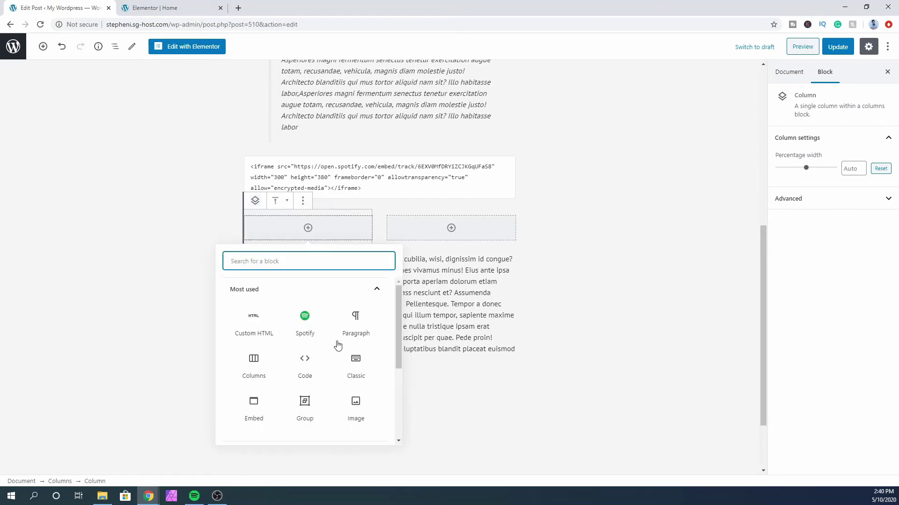
left_click(279, 323)
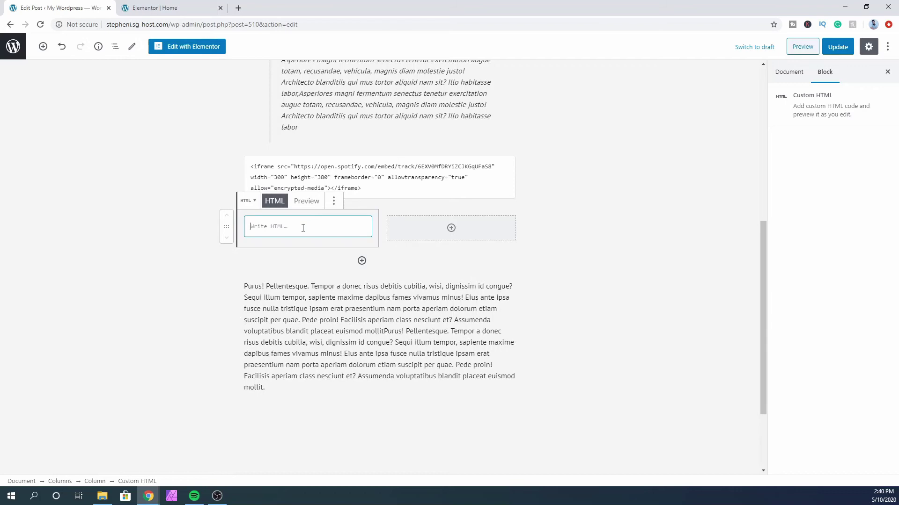
type("<iframe src=\"https://open.spotify.com/embed/track/6EXV0MfDRYiZCJKGqUFaS8\" width=\"300\" height=\"380\" frameborder=\"0\" allowtransparency=\"true\" allow=\"encrypted-media\"></iframe>")
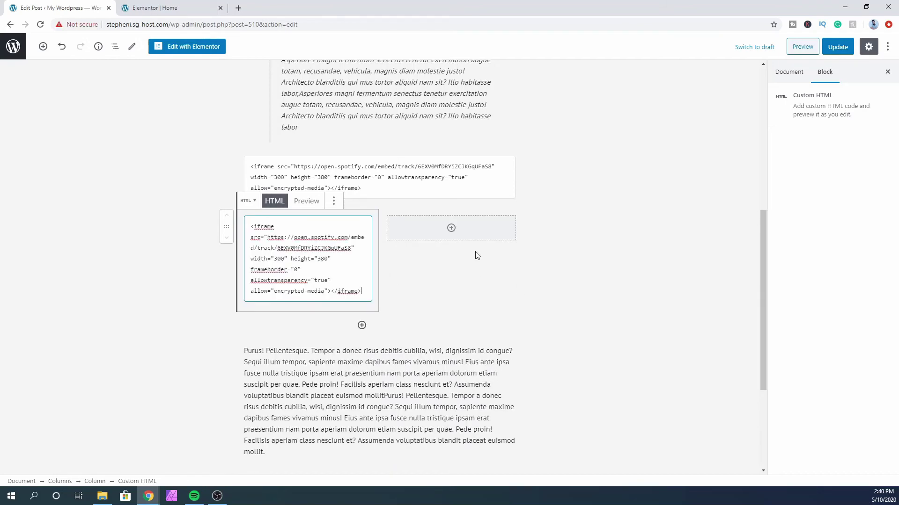
- Add a Custom HTML block to the second column and paste into it the Mr W3st artist embed code copied from Spotify
left_click(451, 231)
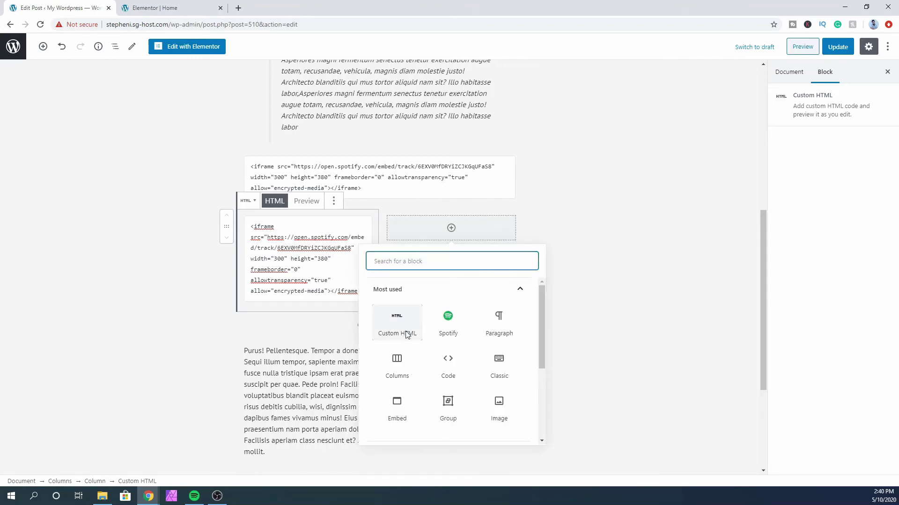
left_click(406, 335)
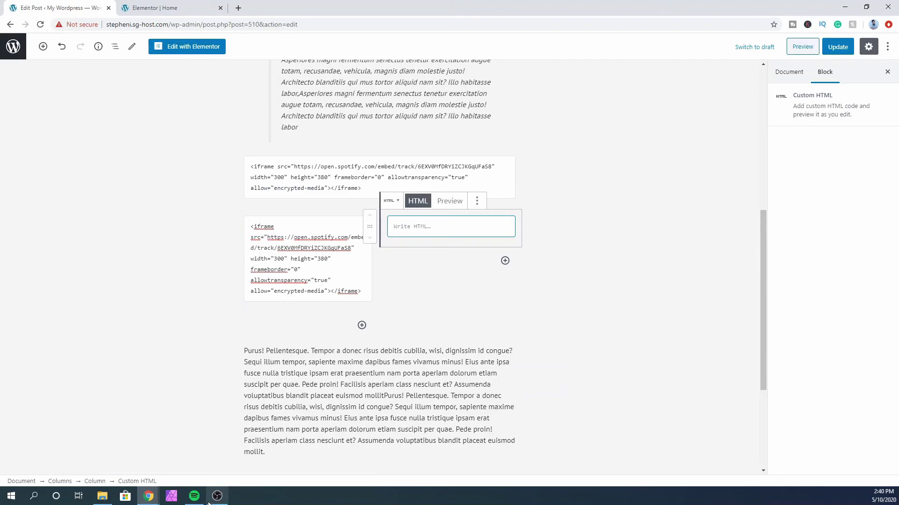
left_click(194, 496)
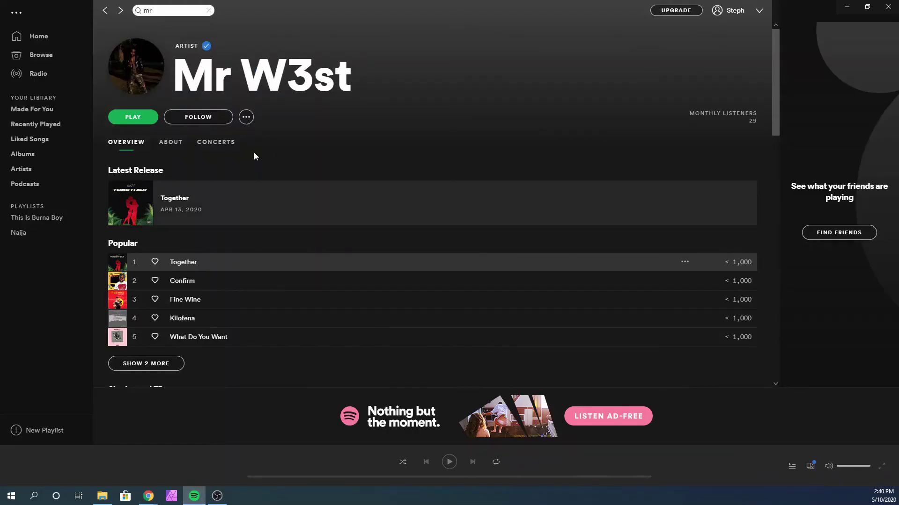
left_click(249, 118)
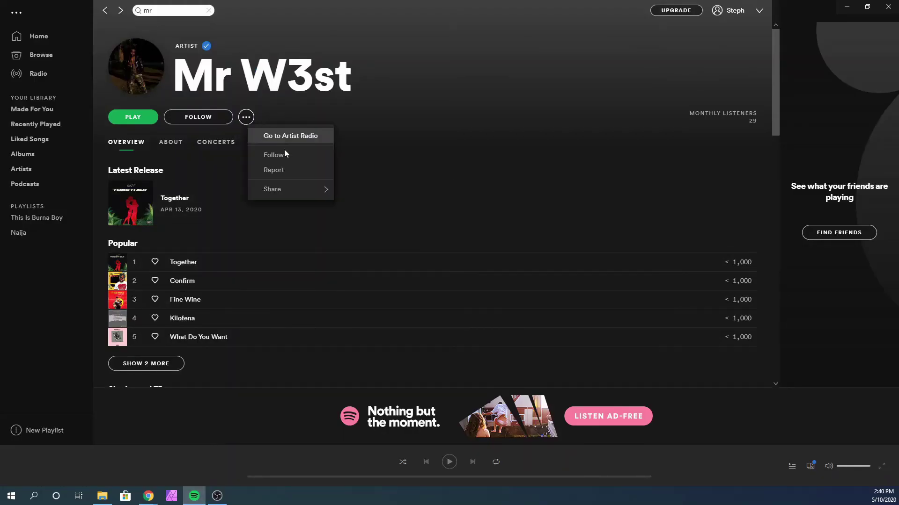
mouse_move(291, 188)
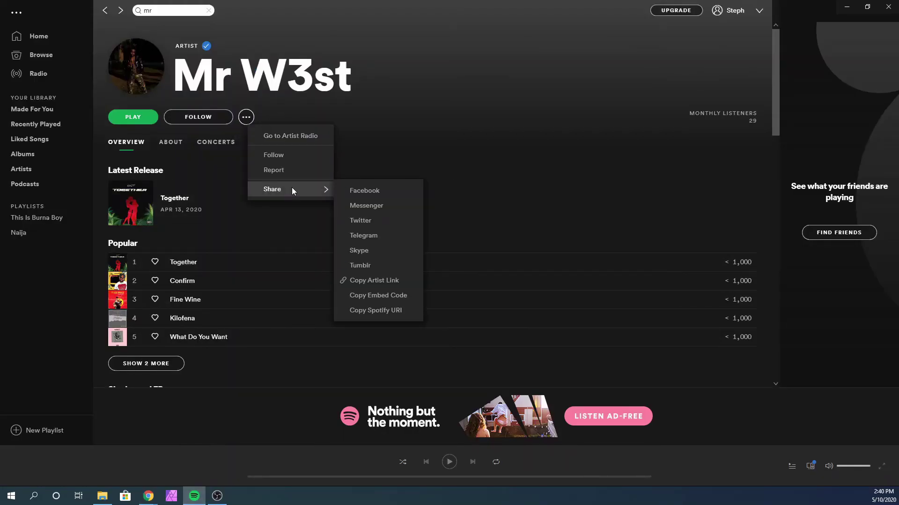
left_click(389, 296)
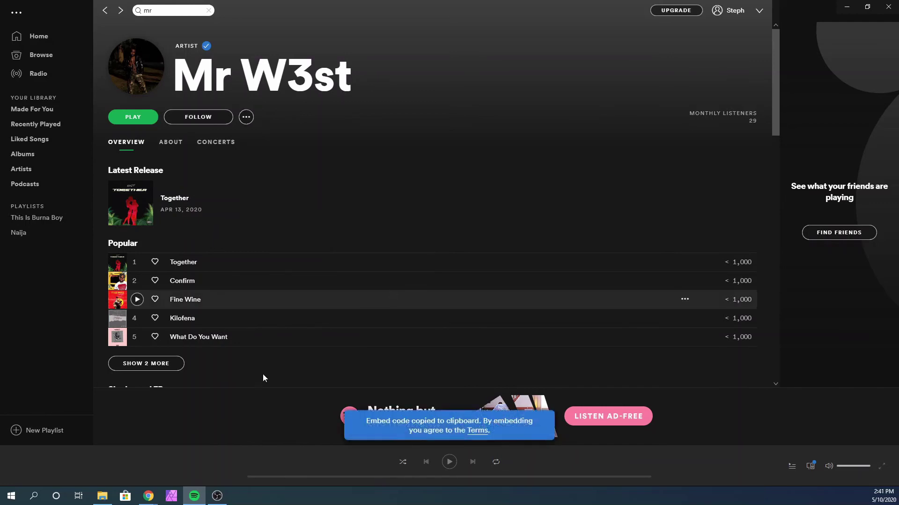
key("alt+Tab")
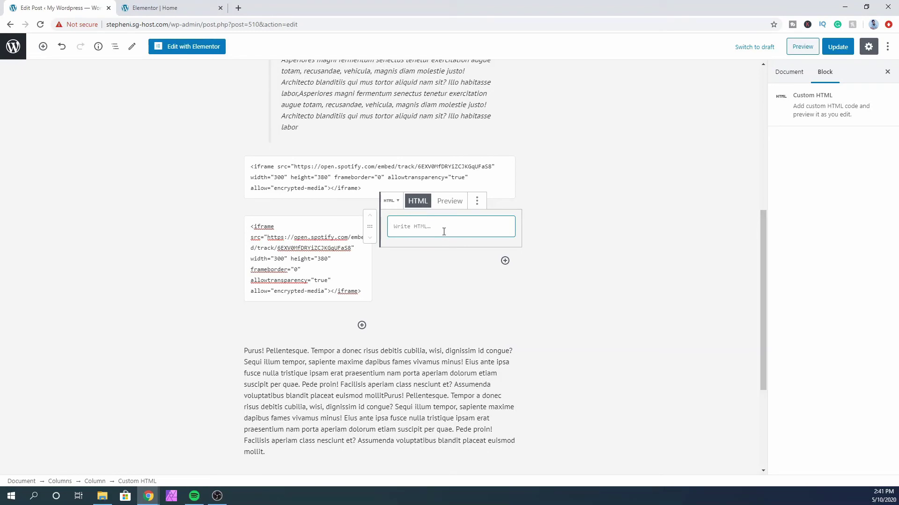
key("ctrl+v")
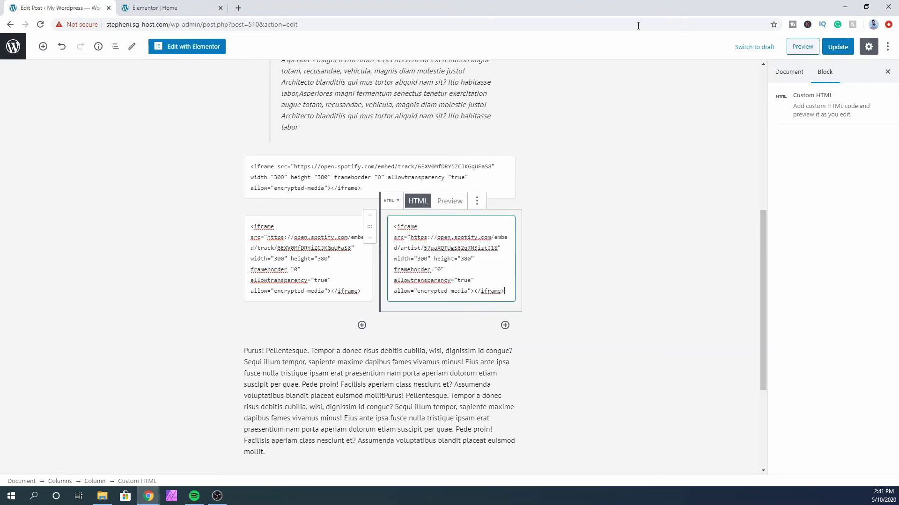
- Update the post and view it in a new browser tab, checking the Spotify players in the two columns
left_click(840, 48)
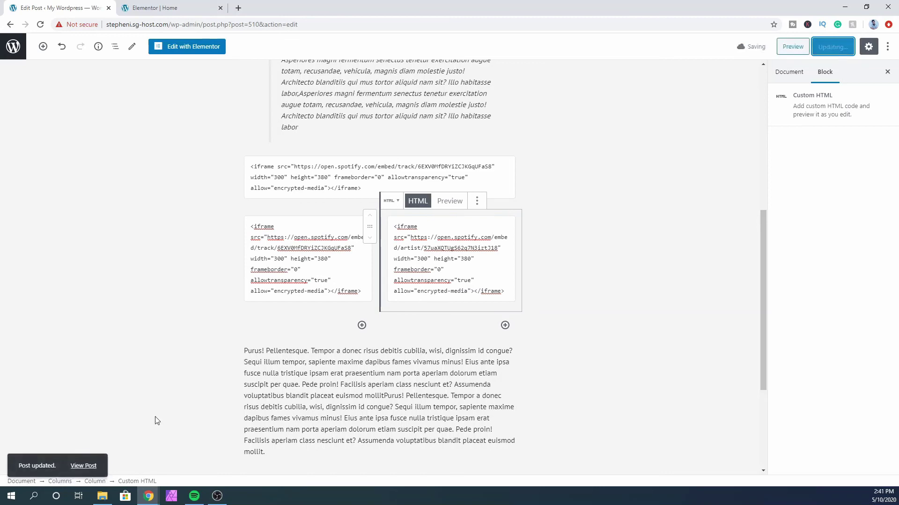
left_click(95, 467)
right_click(97, 467)
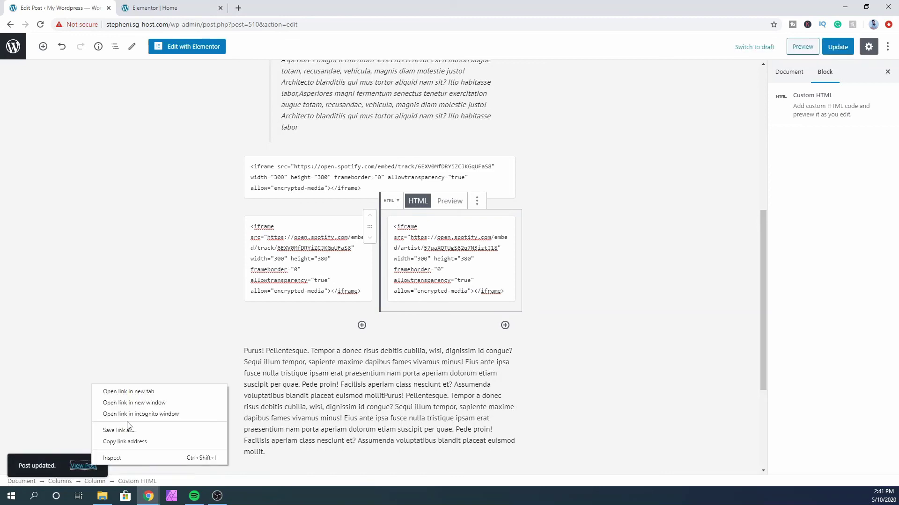
left_click(106, 393)
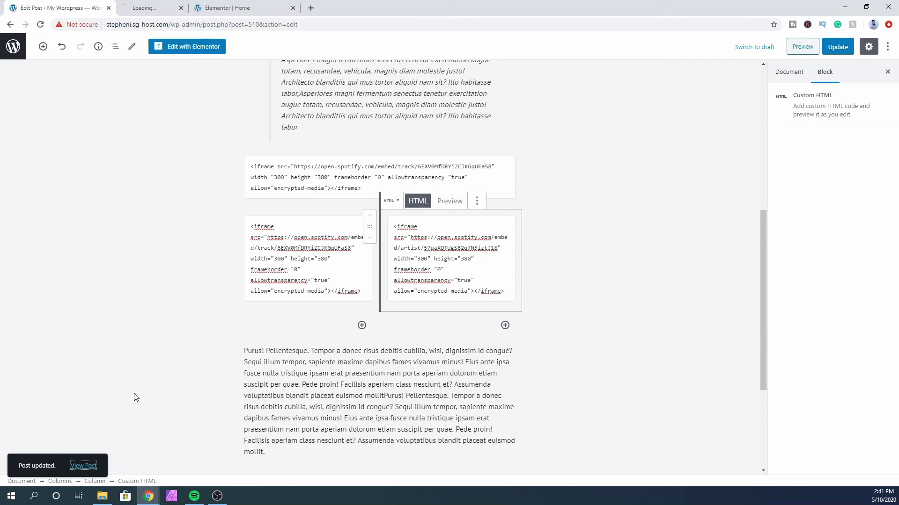
left_click(173, 8)
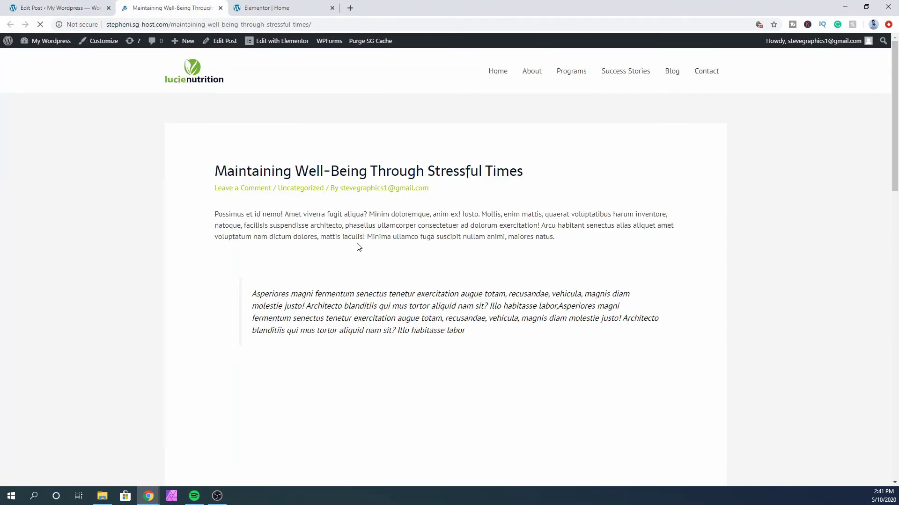
scroll(358, 247, "down", 10)
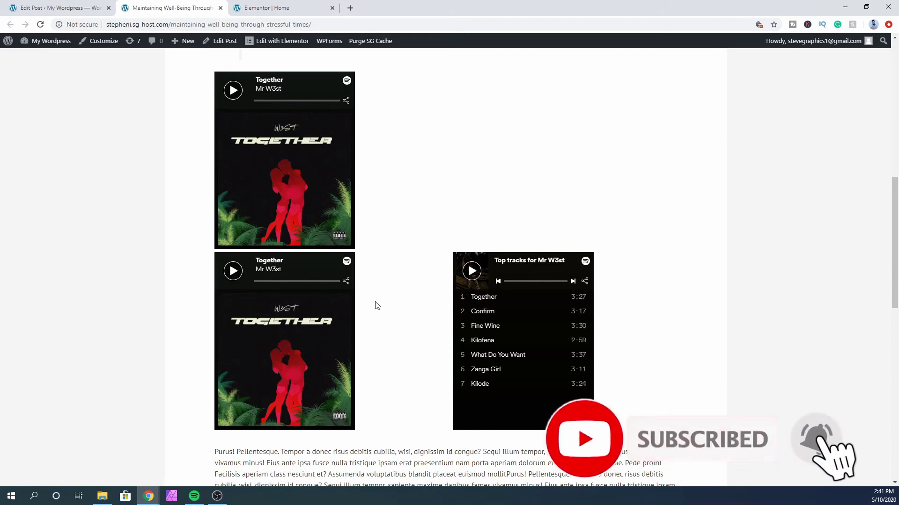
scroll(425, 292, "up", 2)
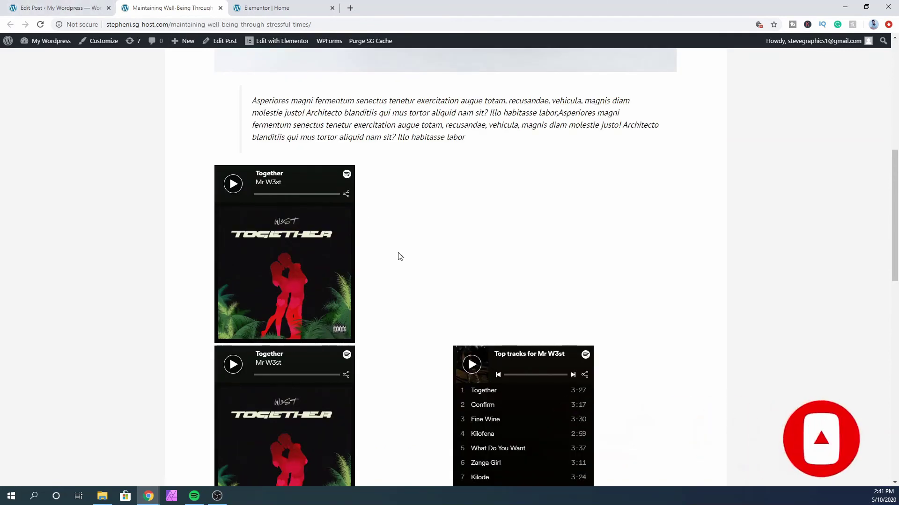
scroll(750, 307, "up", 8)
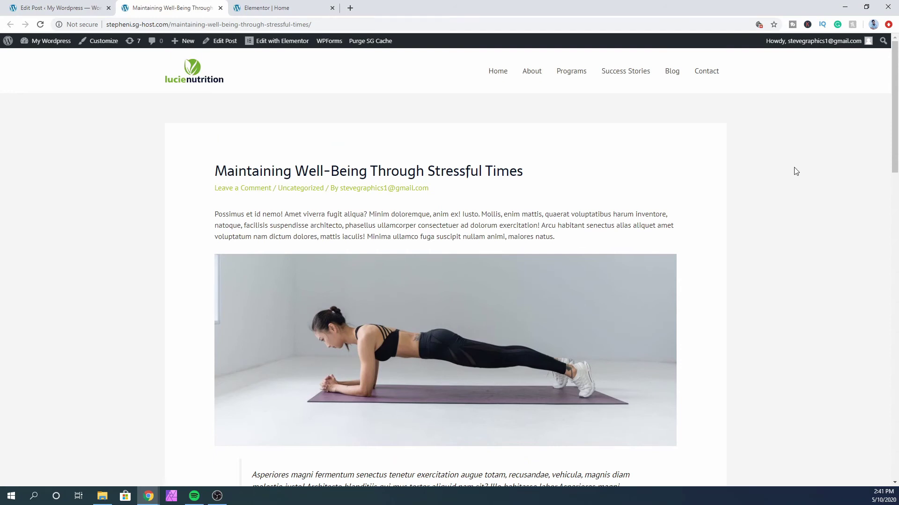
scroll(752, 241, "down", 3)
scroll(751, 247, "up", 1)
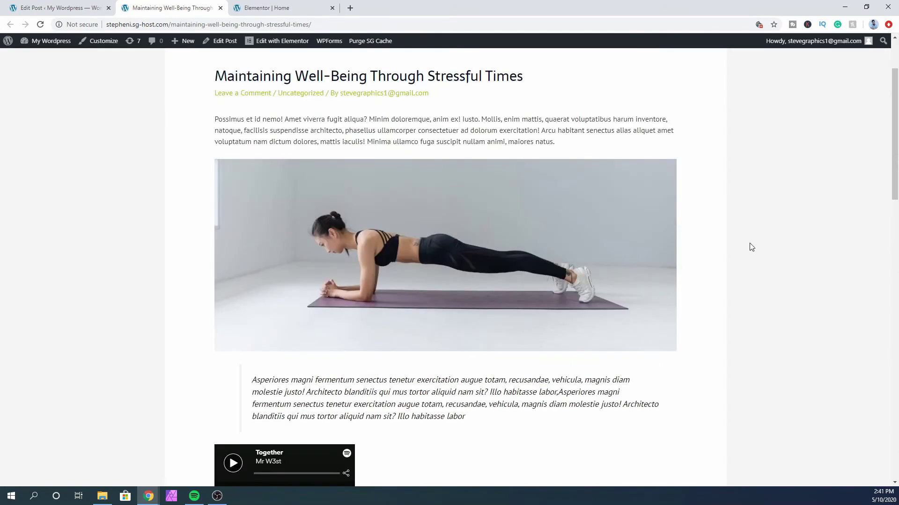
scroll(751, 247, "up", 2)
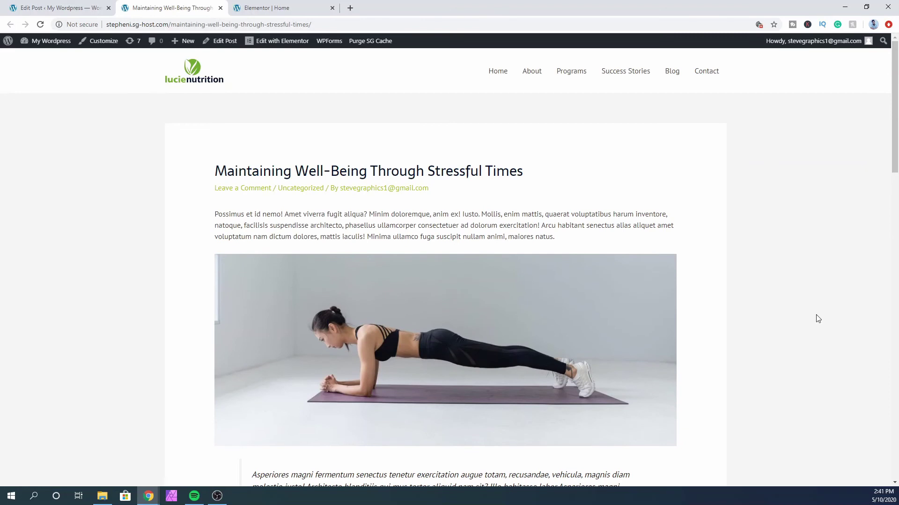
- Set the post's Astra sidebar option to Right Sidebar and update the post
left_click(61, 8)
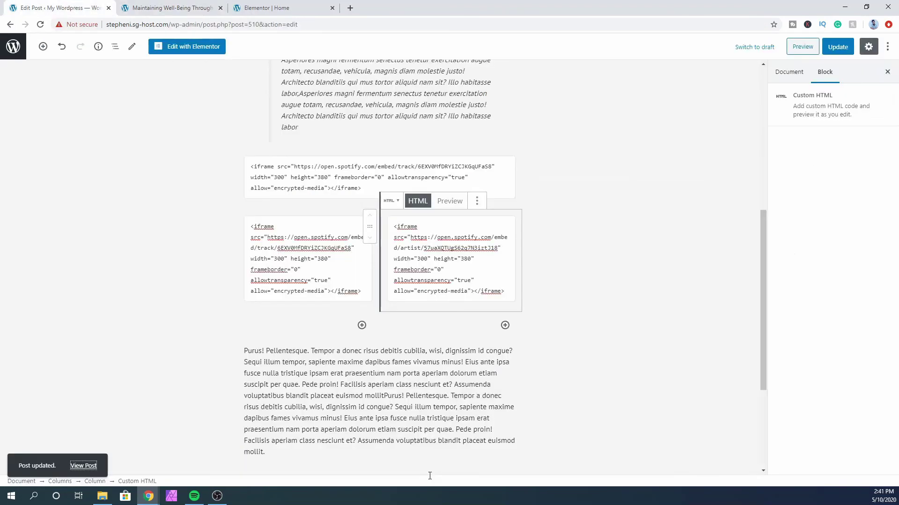
scroll(407, 256, "up", 5)
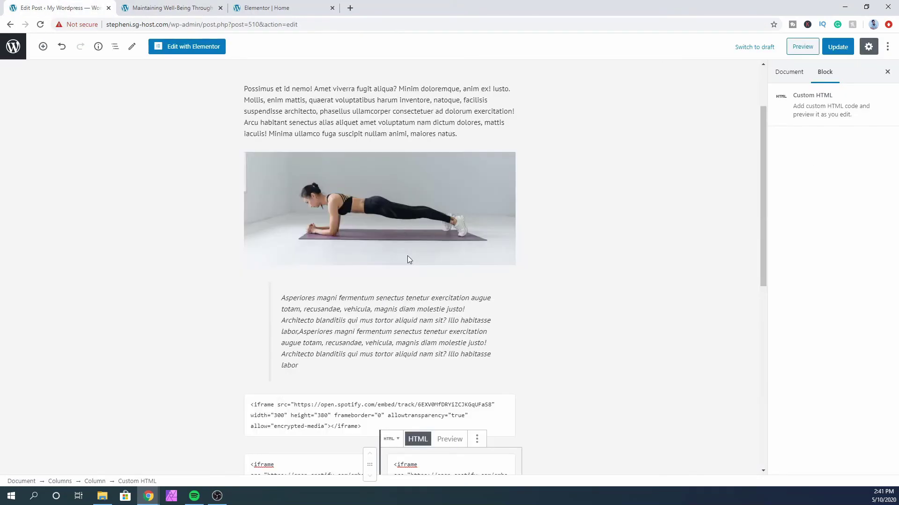
scroll(440, 244, "up", 1)
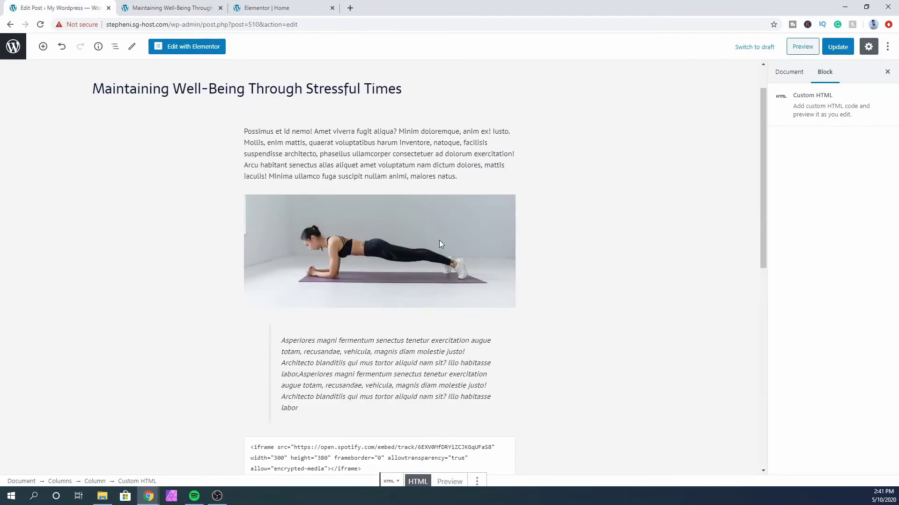
left_click(798, 82)
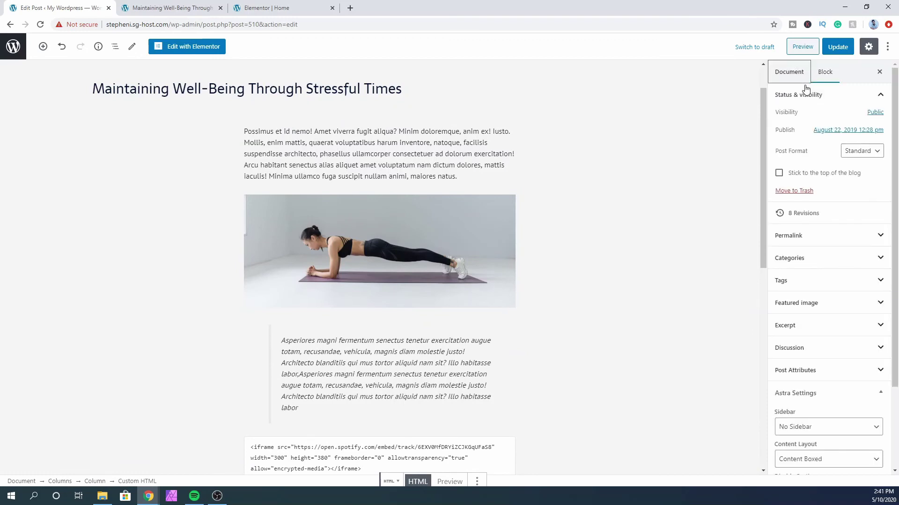
scroll(810, 370, "down", 2)
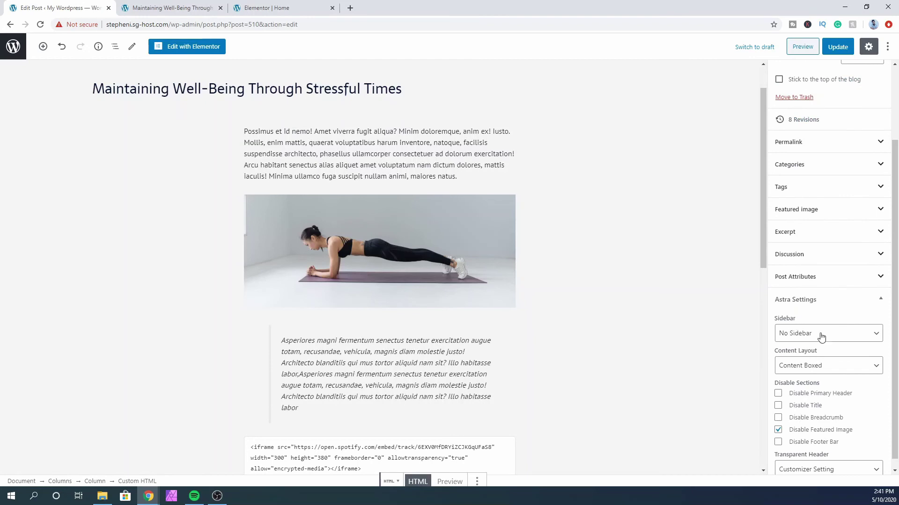
left_click(123, 11)
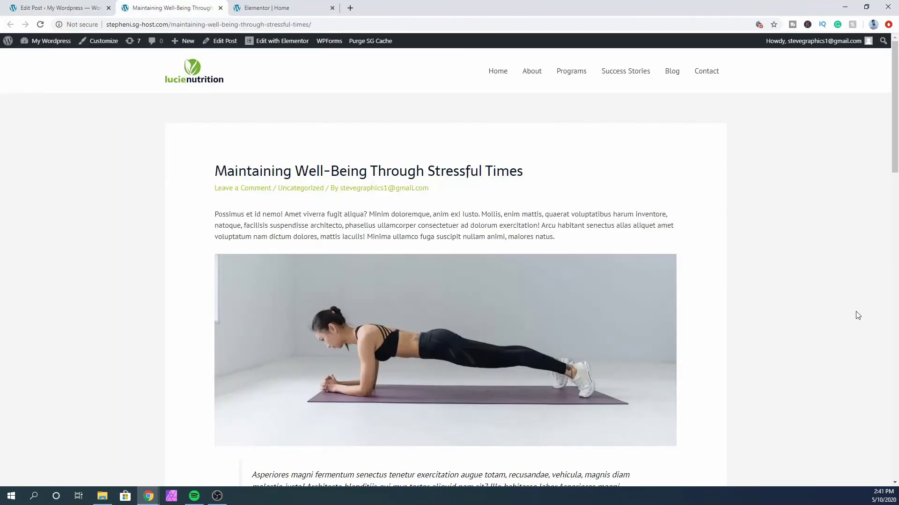
key("ctrl+shift+Tab")
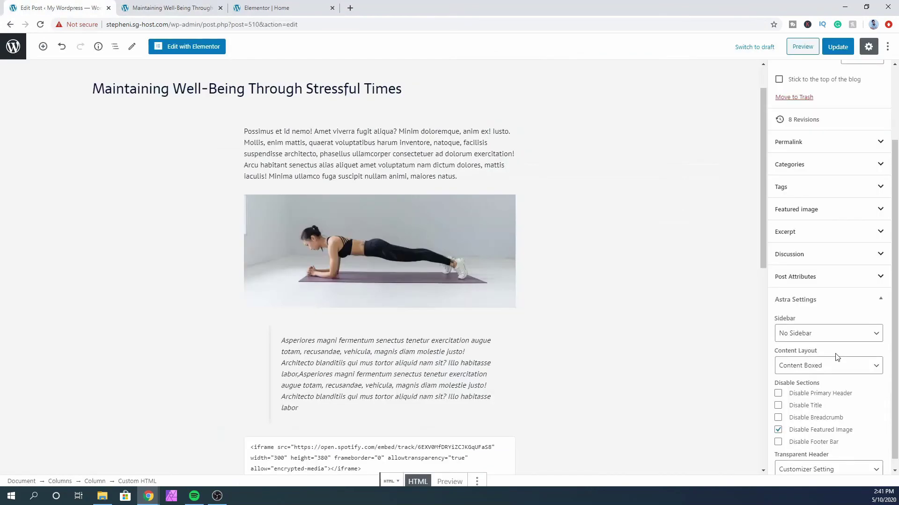
left_click(835, 337)
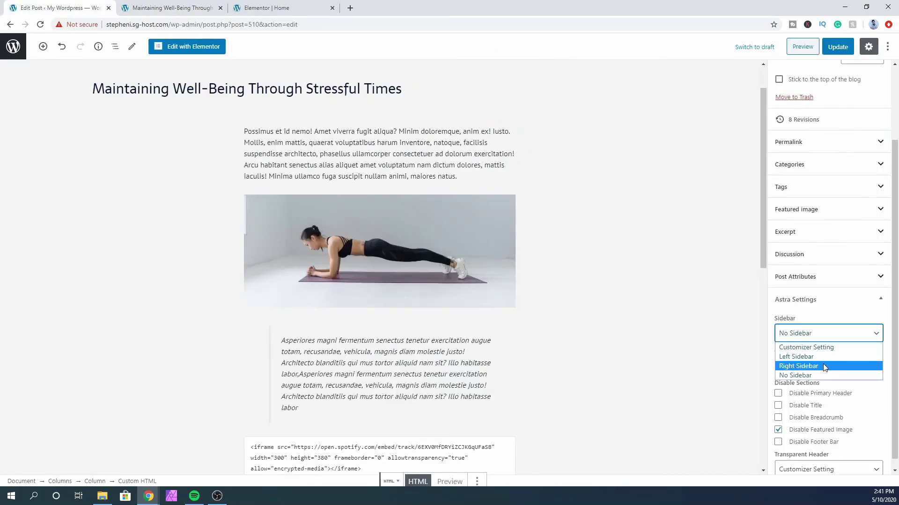
left_click(824, 367)
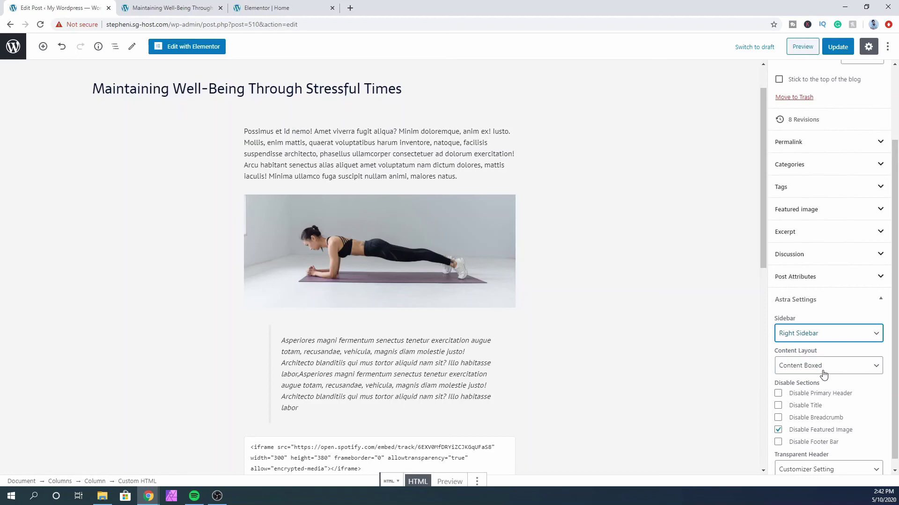
left_click(840, 48)
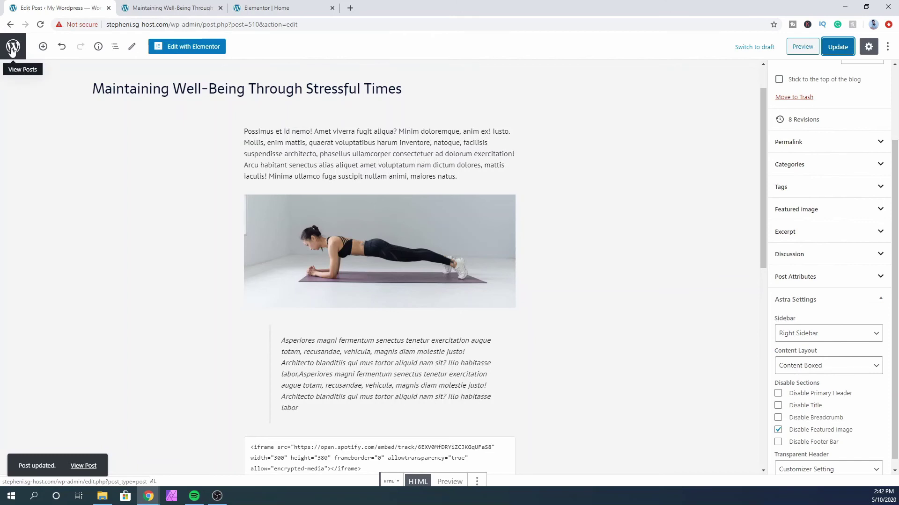
- Leave the post editor and open the site's Widgets screen at the Main Sidebar area
left_click(12, 49)
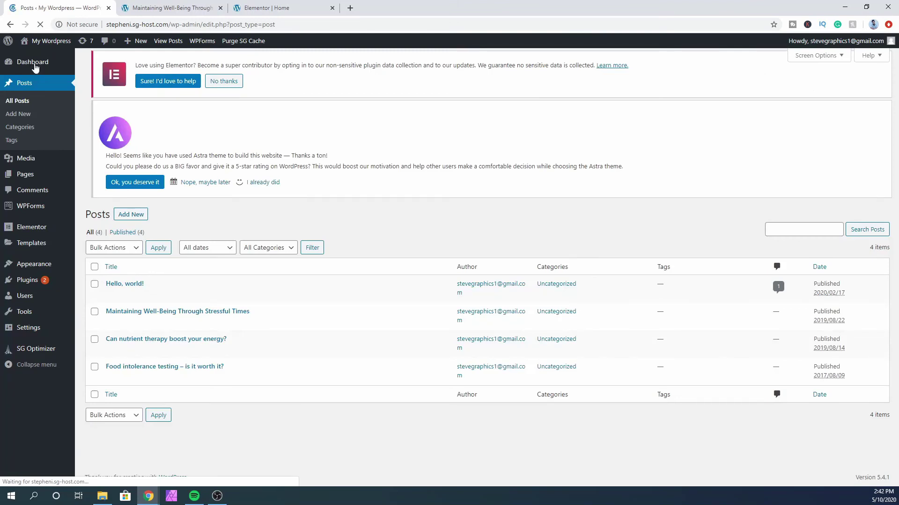
mouse_move(41, 265)
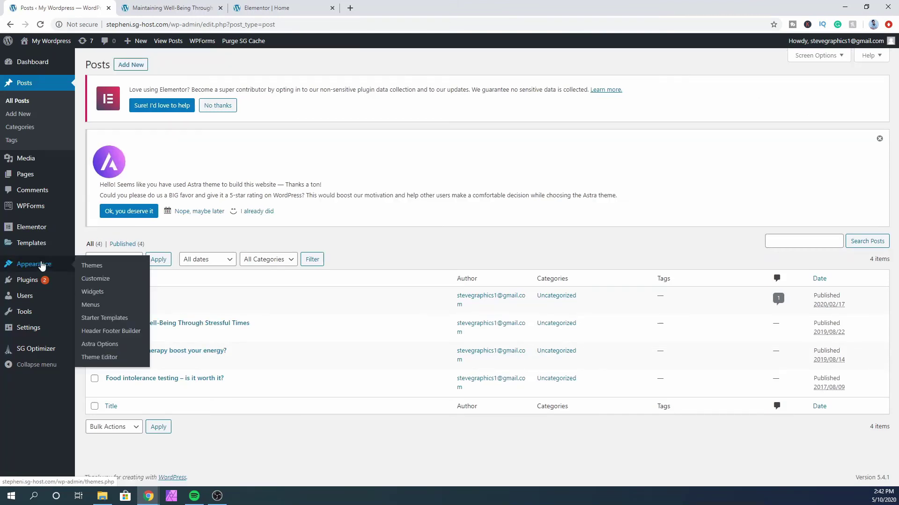
left_click(92, 292)
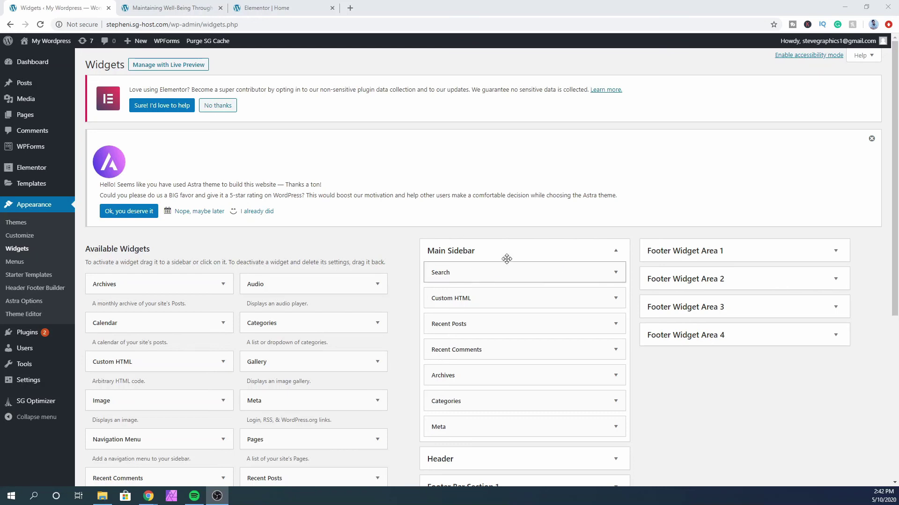
scroll(511, 278, "down", 2)
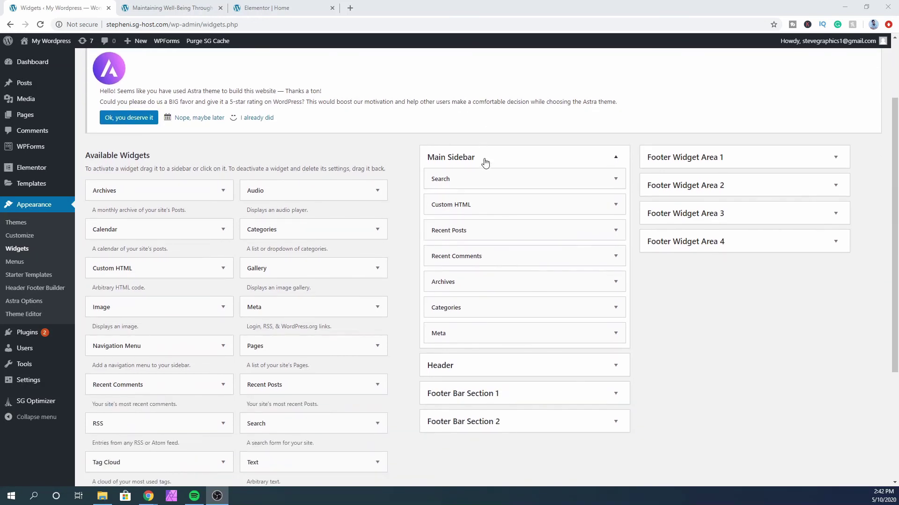
scroll(521, 256, "down", 2)
scroll(505, 211, "up", 1)
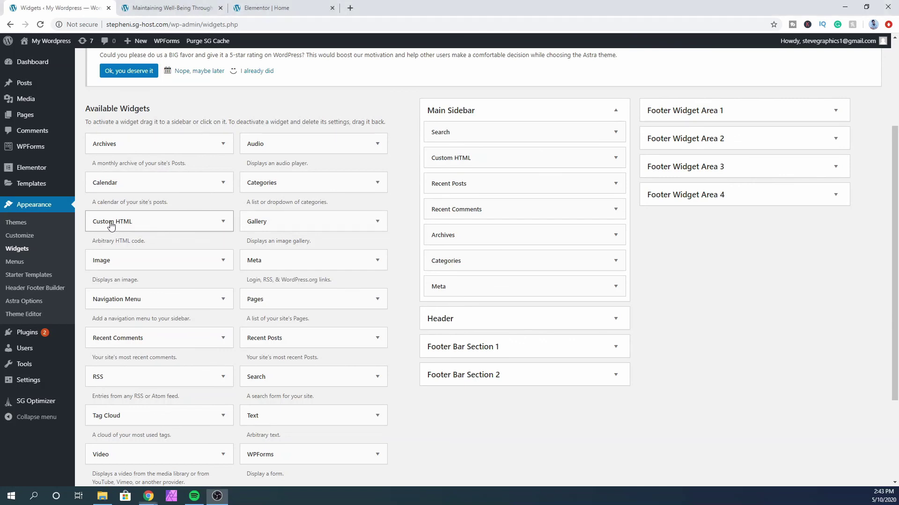
- Add a Custom HTML widget below the existing one in Main Sidebar, paste the Mr W3st artist embed code, and save it
left_click_drag(111, 225, 457, 157)
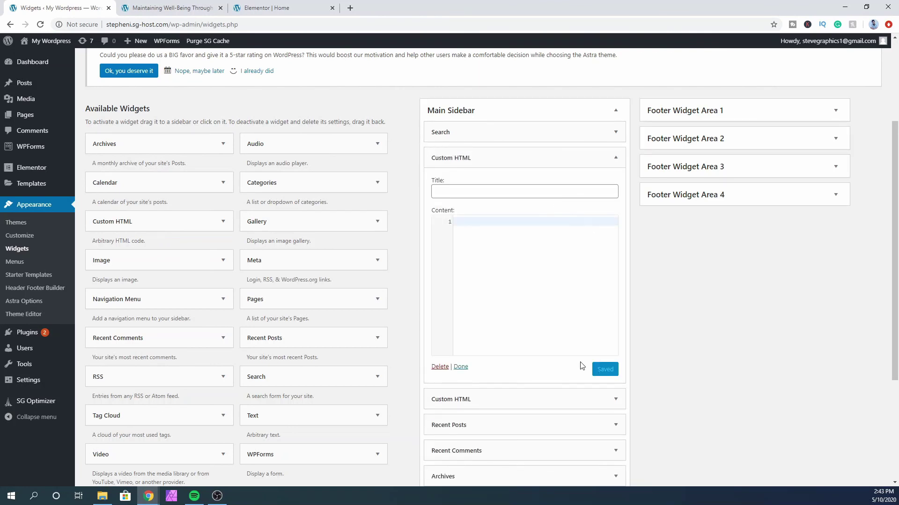
left_click(440, 367)
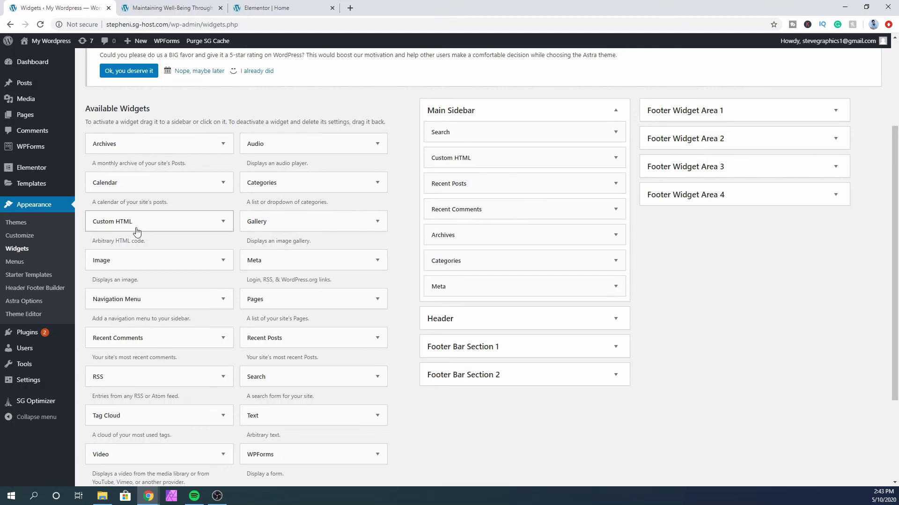
left_click_drag(425, 203, 488, 190)
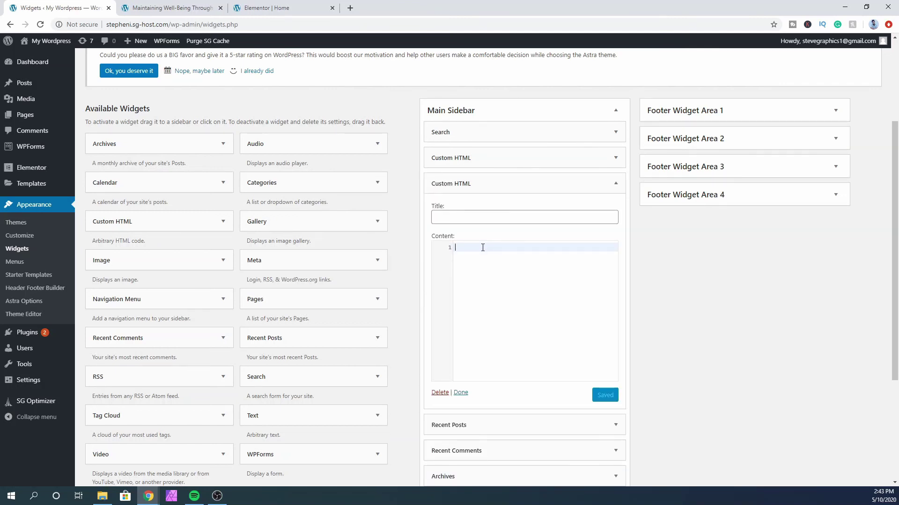
type("<iframe src=\"https://open.spotify.com/embed/artist/57uaXQTUgS62q7N3iztJ18\" width=\"300\" height=\"380\" frameborder=\"0\" allowtransparency=\"true\" allow=\"encrypted-media\"></iframe>")
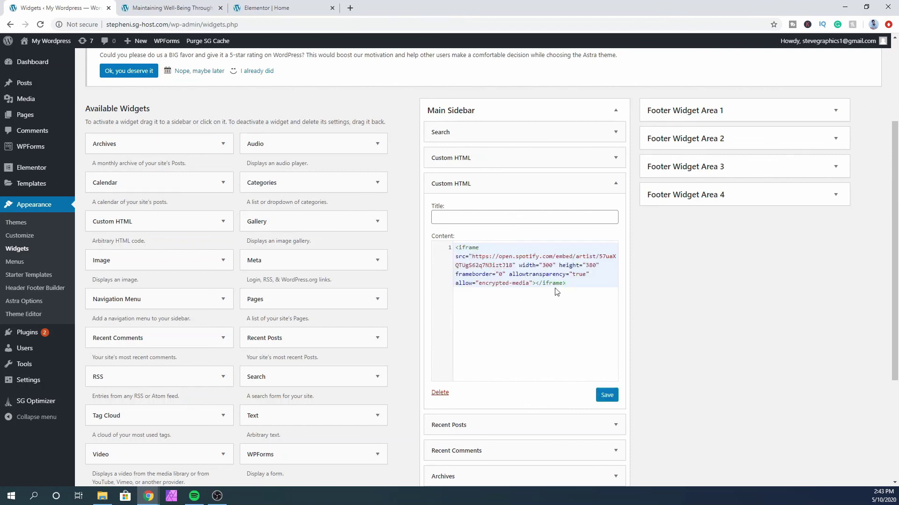
left_click(604, 396)
- Switch to Spotify, copy the embed code of the song Together, and return to the Widgets screen
left_click(194, 496)
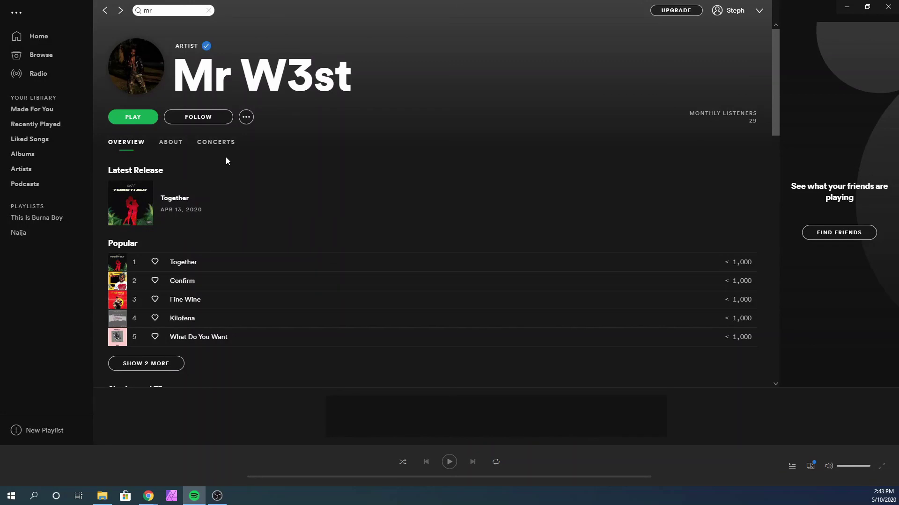
left_click(683, 262)
mouse_move(723, 402)
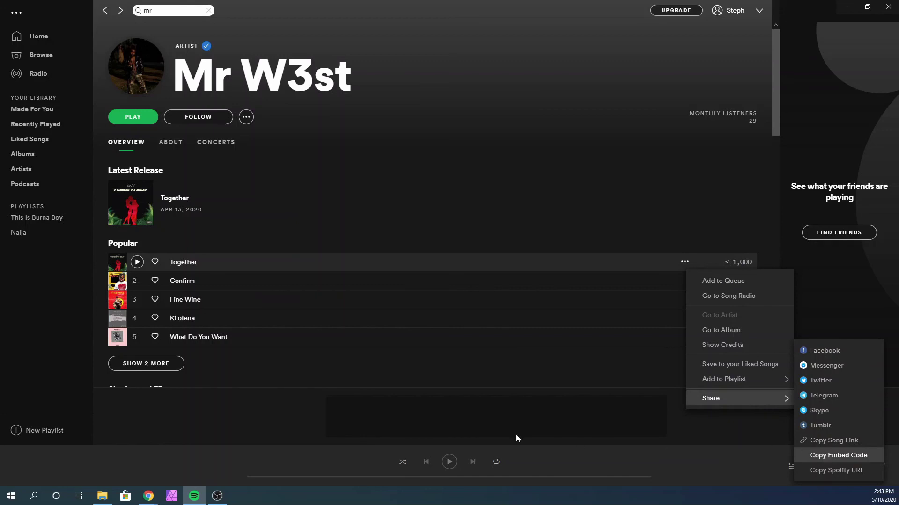
mouse_move(196, 502)
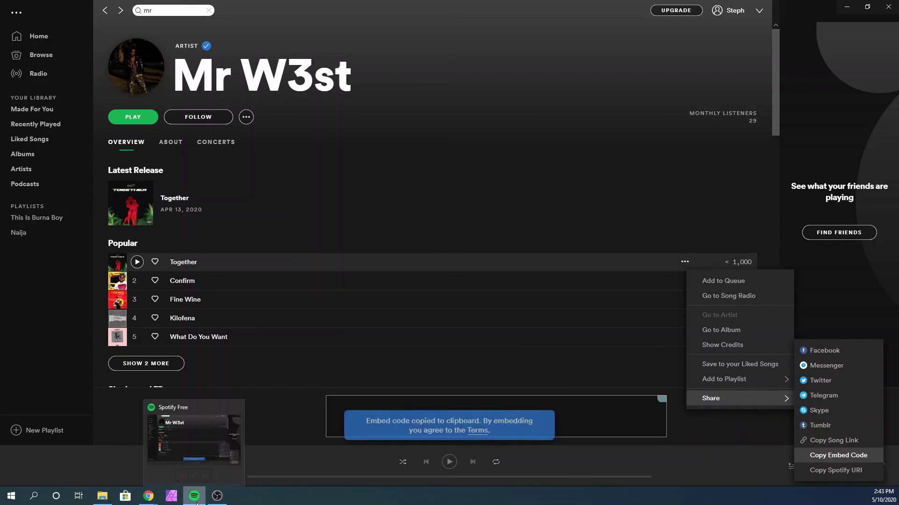
left_click(192, 502)
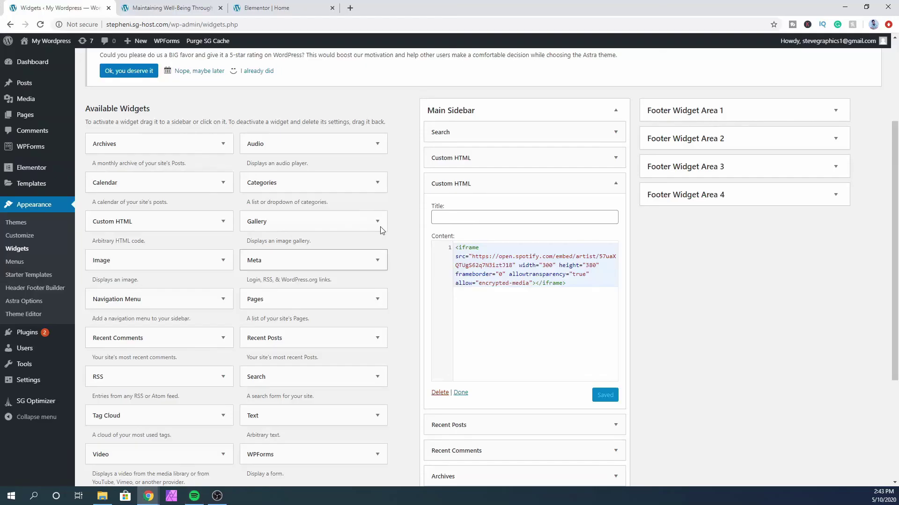
- Replace the first Custom HTML widget's code in Main Sidebar with the copied Together song embed, save it, and collapse both Custom HTML widgets
left_click(599, 161)
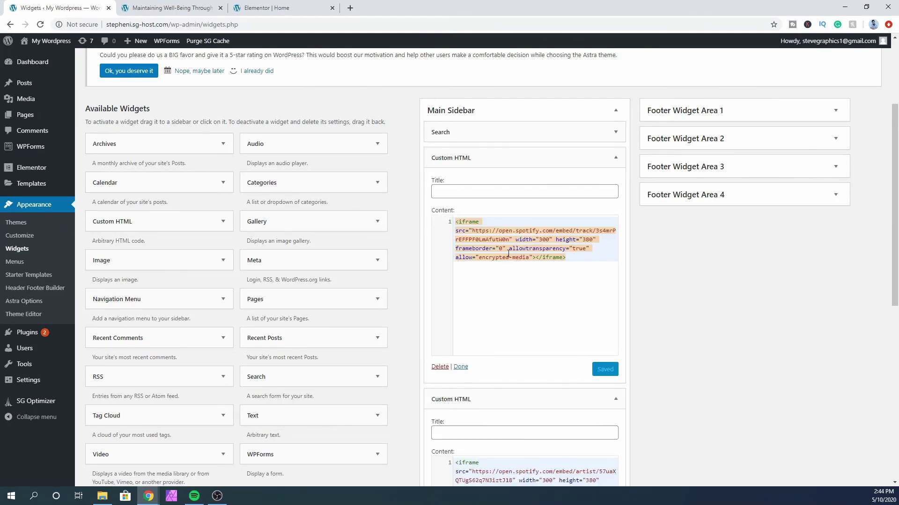
left_click_drag(456, 227, 459, 221)
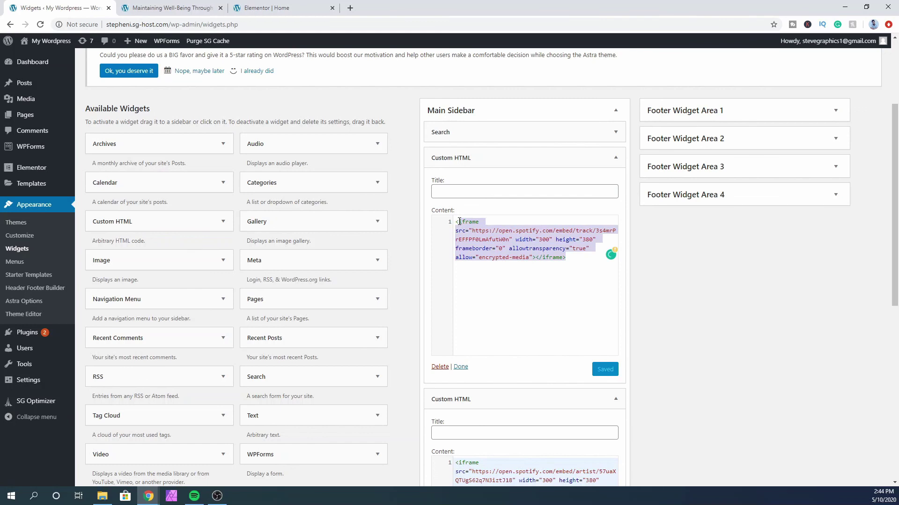
key("BackSpace")
key("ctrl+v")
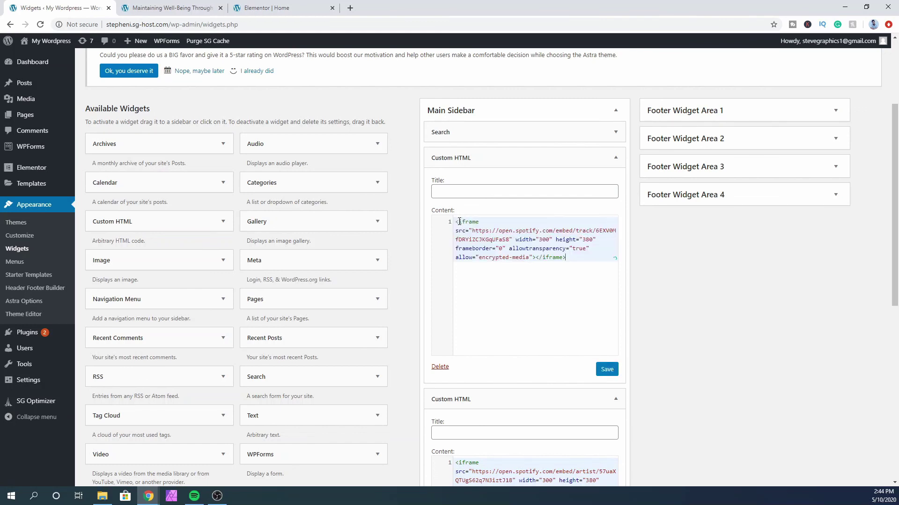
left_click(605, 370)
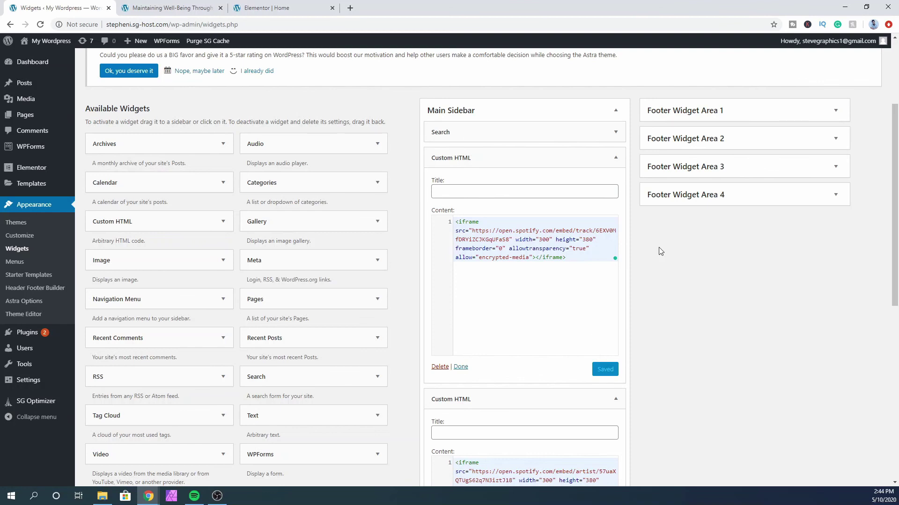
left_click(461, 368)
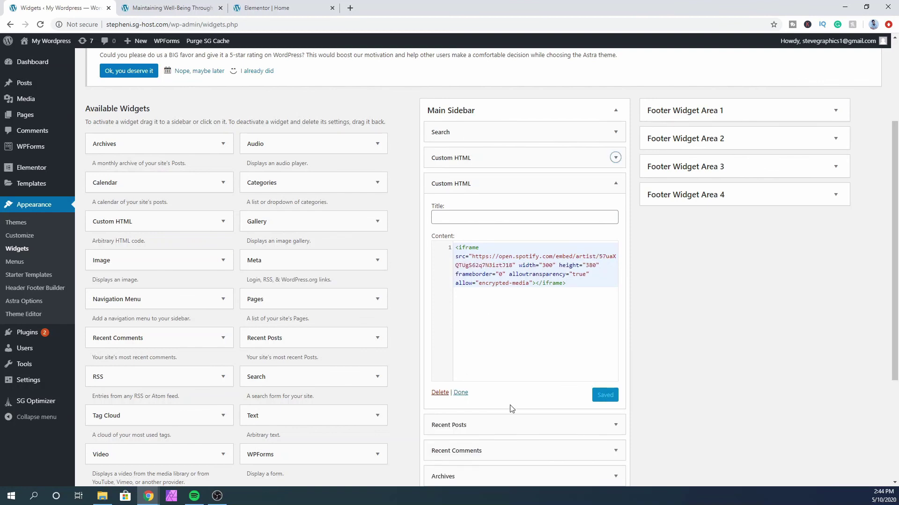
left_click(460, 393)
scroll(171, 187, "up", 1)
scroll(480, 218, "up", 3)
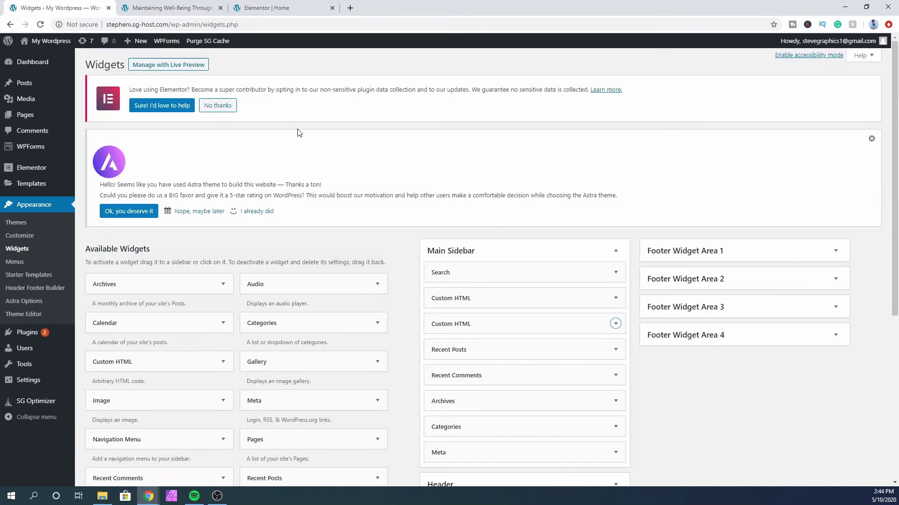
- Reload the live post Maintaining Well-Being Through Stressful Times and examine the Spotify song and artist players in its sidebar
left_click(196, 9)
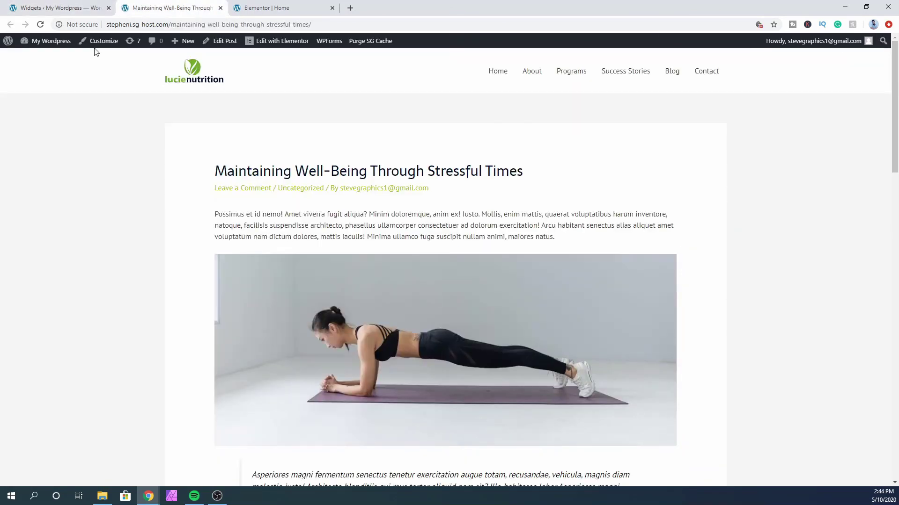
left_click(40, 24)
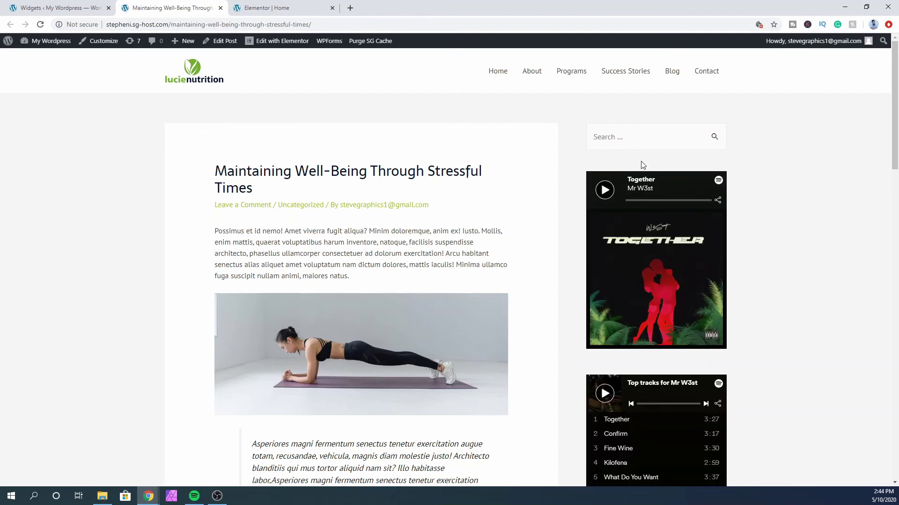
scroll(687, 435, "down", 3)
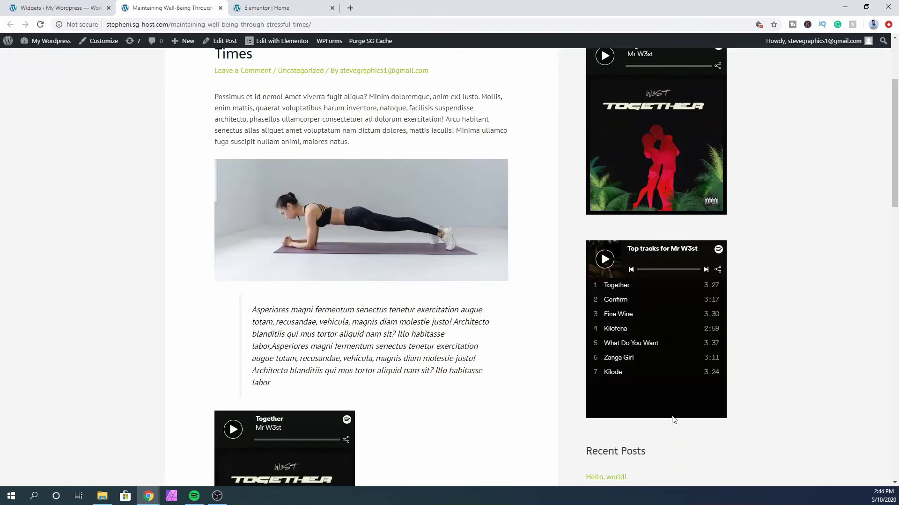
scroll(672, 419, "up", 3)
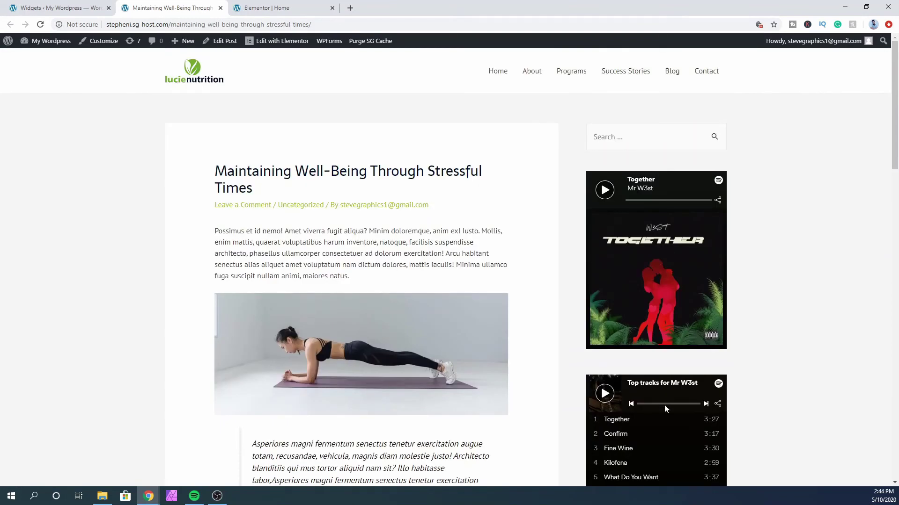
scroll(664, 405, "down", 2)
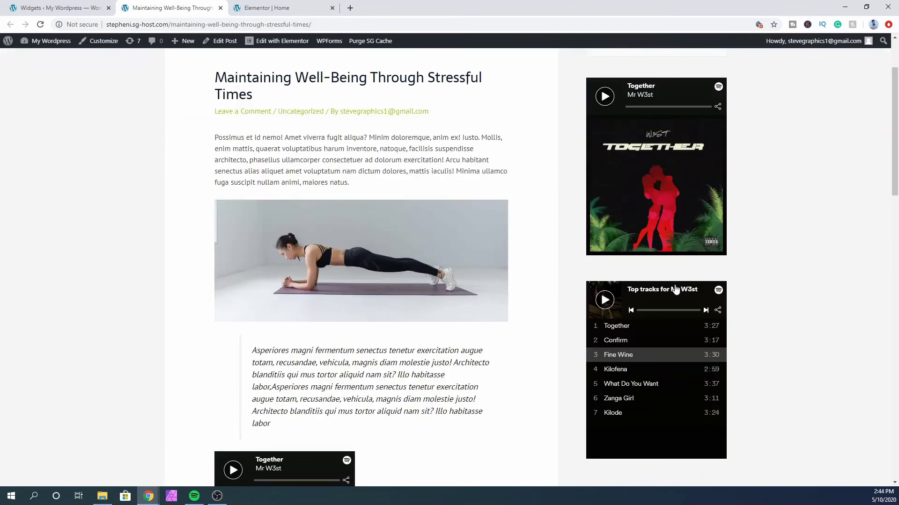
scroll(672, 373, "down", 3)
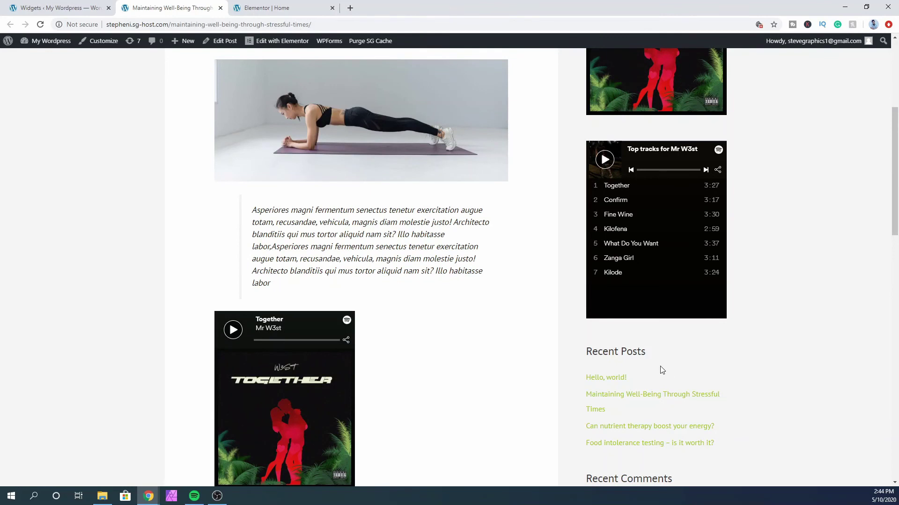
scroll(789, 253, "up", 1)
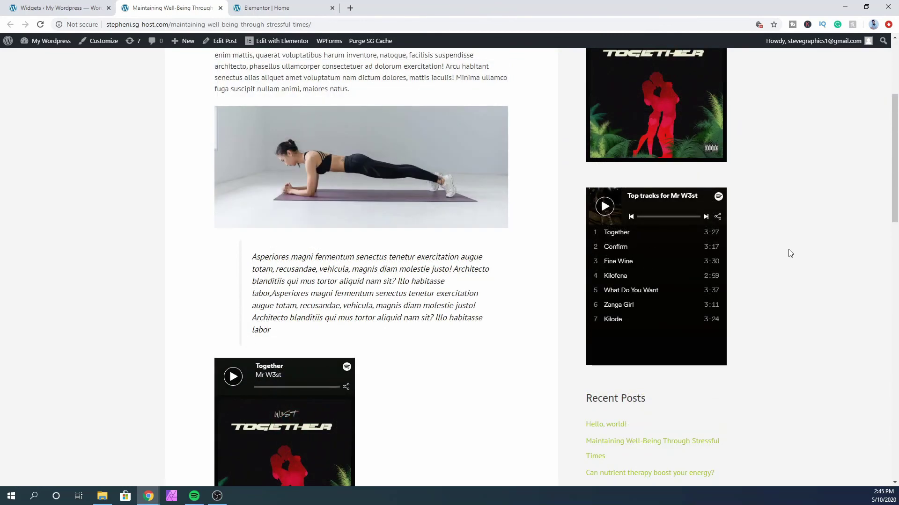